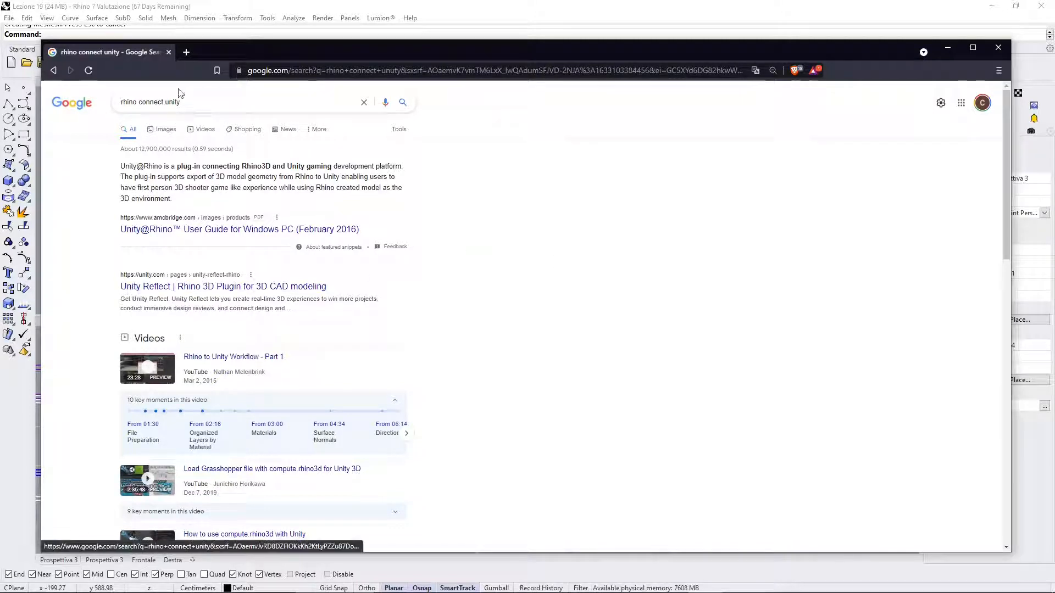
Step: Open the Unity Reflect Rhino 3D plugin page from the search results and read through its capabilities and supported versions
{"action": "triple_click", "coordinate": [128, 99]}
{"action": "left_click", "coordinate": [518, 309]}
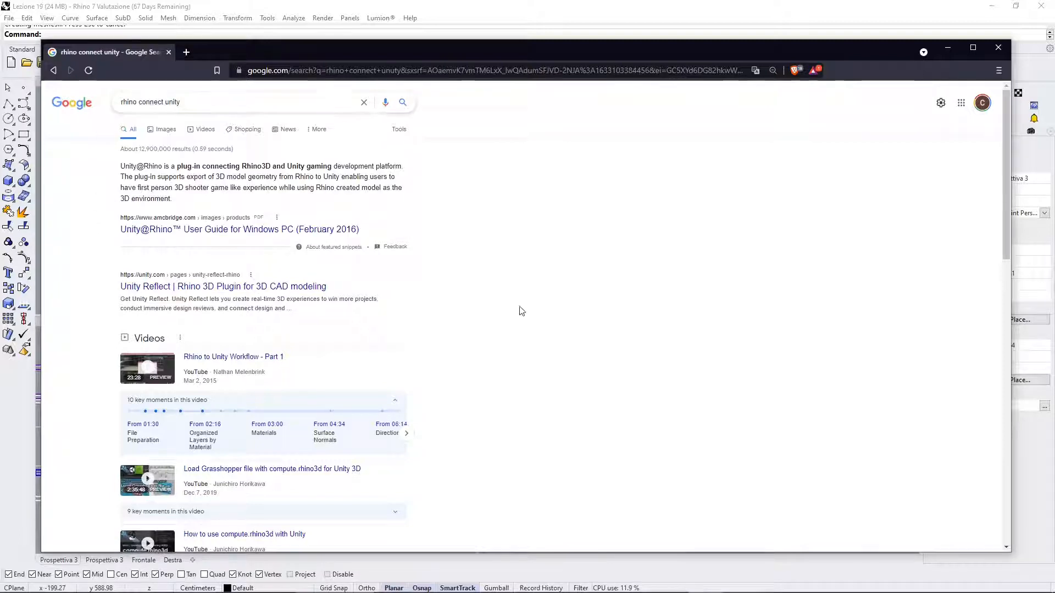
{"action": "left_click", "coordinate": [142, 288]}
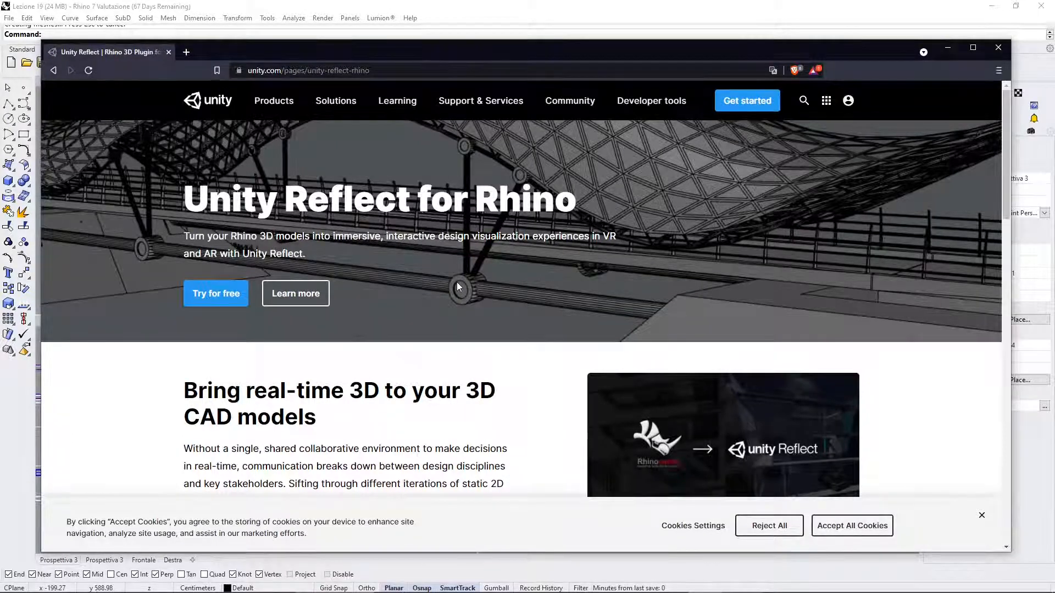
{"action": "scroll", "coordinate": [458, 292], "scroll_direction": "down", "scroll_amount": 4}
{"action": "scroll", "coordinate": [395, 292], "scroll_direction": "down", "scroll_amount": 3}
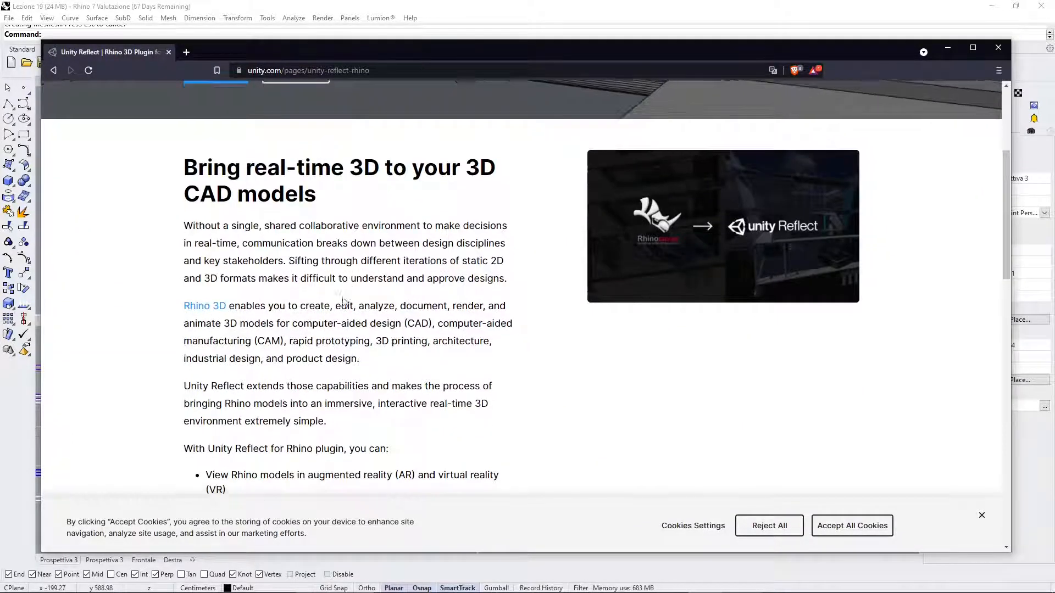
{"action": "scroll", "coordinate": [334, 286], "scroll_direction": "down", "scroll_amount": 3}
{"action": "scroll", "coordinate": [334, 286], "scroll_direction": "down", "scroll_amount": 4}
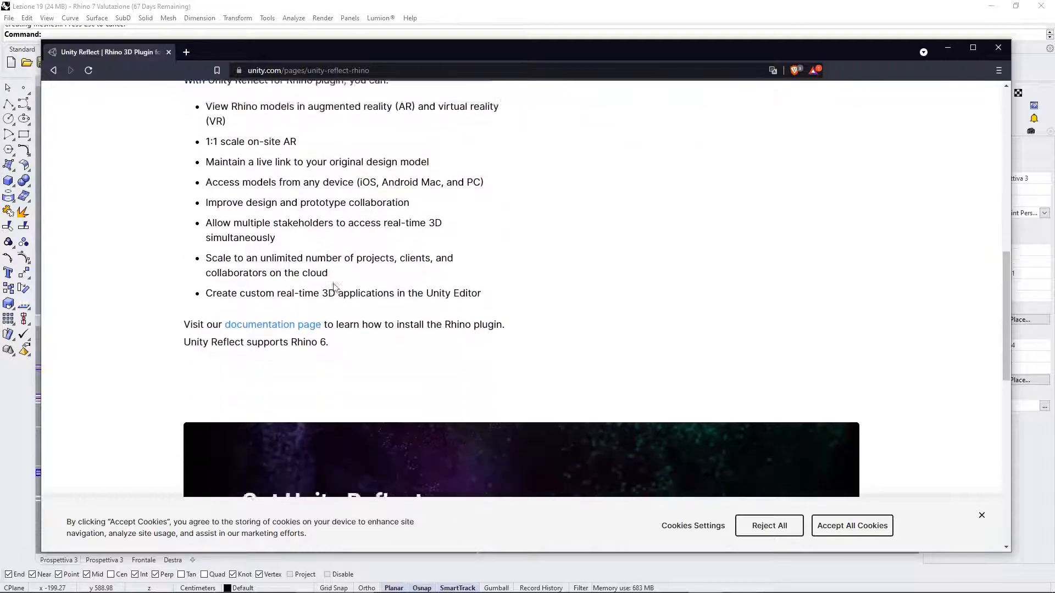
{"action": "scroll", "coordinate": [333, 282], "scroll_direction": "down", "scroll_amount": 3}
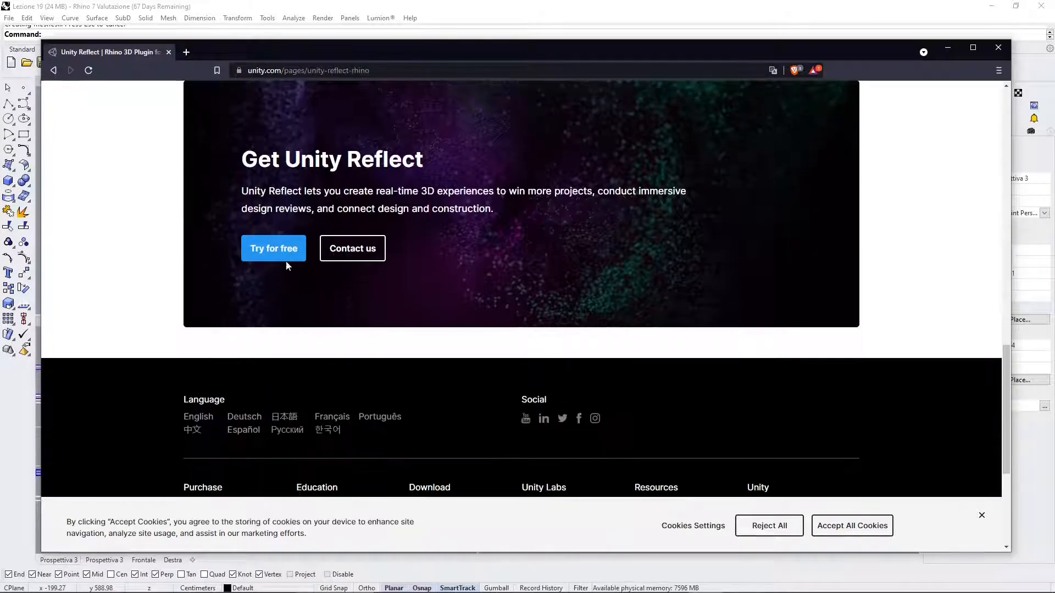
Step: Open the Unity Reflect free trial offer, review its plans and included features, and return to the Rhino model
{"action": "left_click", "coordinate": [247, 258]}
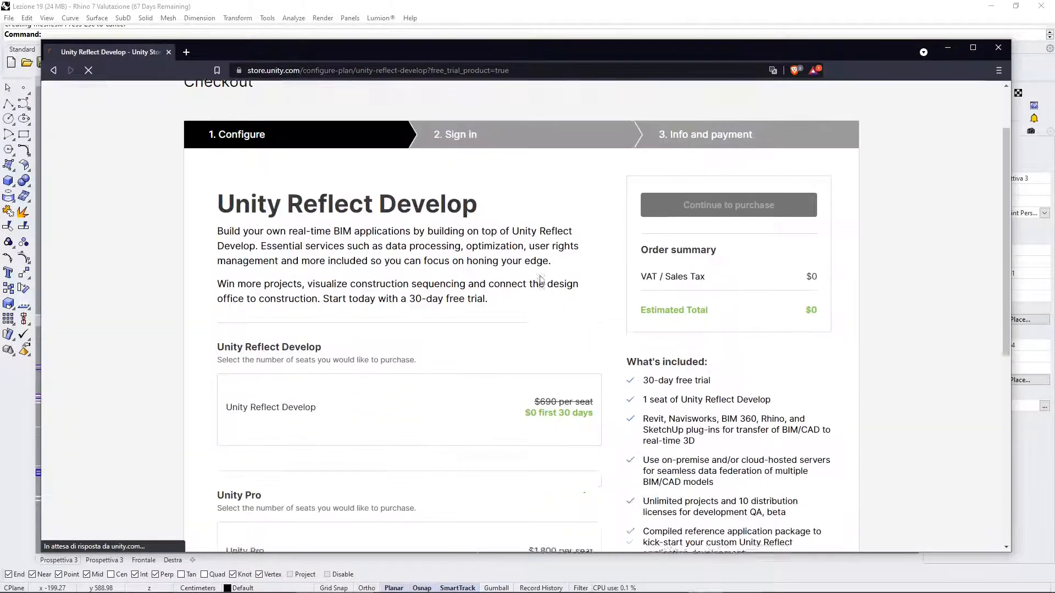
{"action": "scroll", "coordinate": [604, 291], "scroll_direction": "down", "scroll_amount": 3}
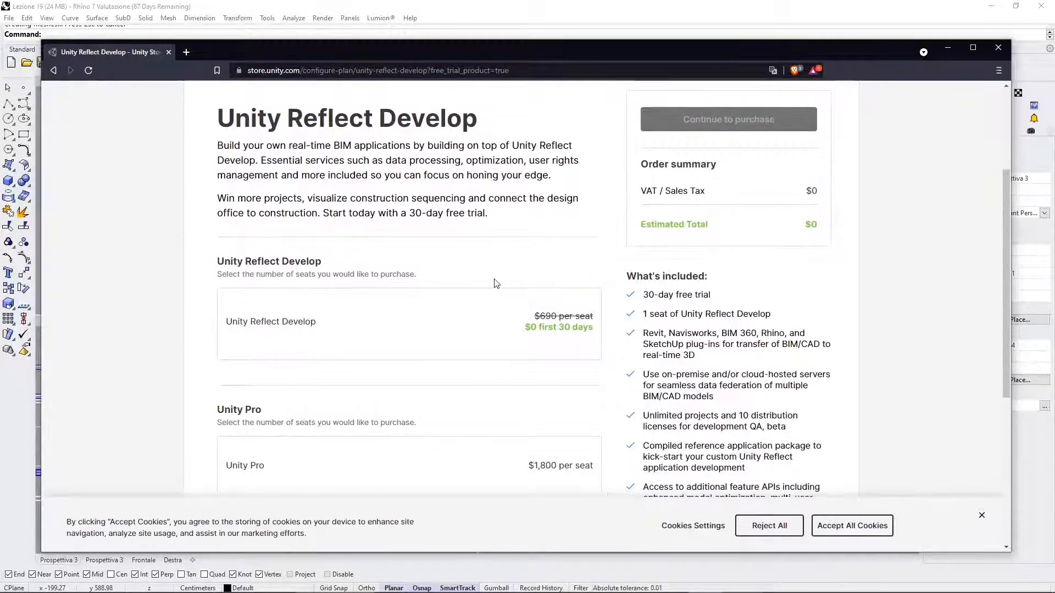
{"action": "scroll", "coordinate": [494, 279], "scroll_direction": "down", "scroll_amount": 2}
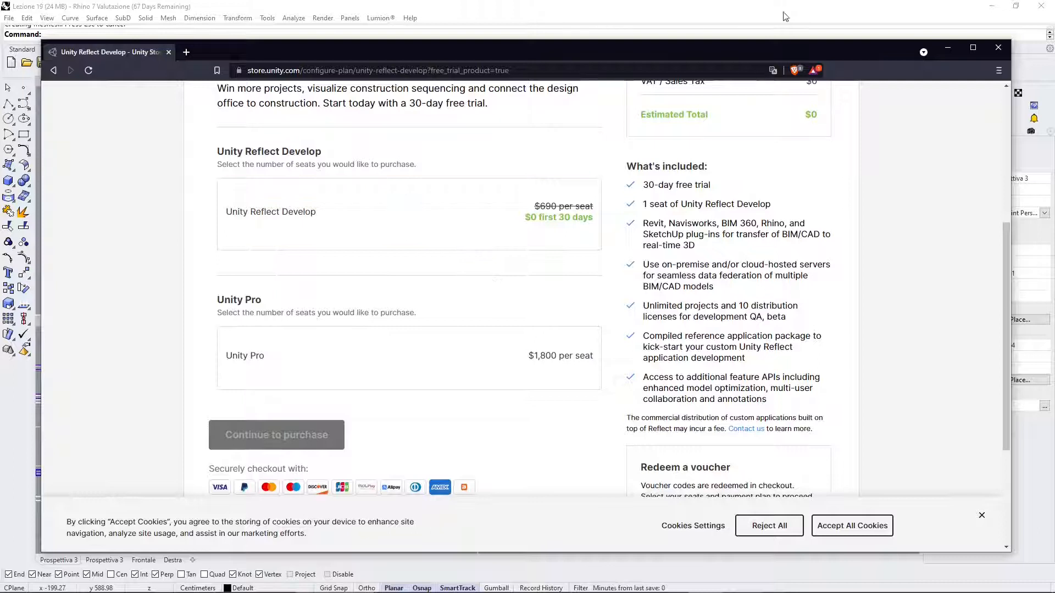
{"action": "left_click", "coordinate": [946, 48]}
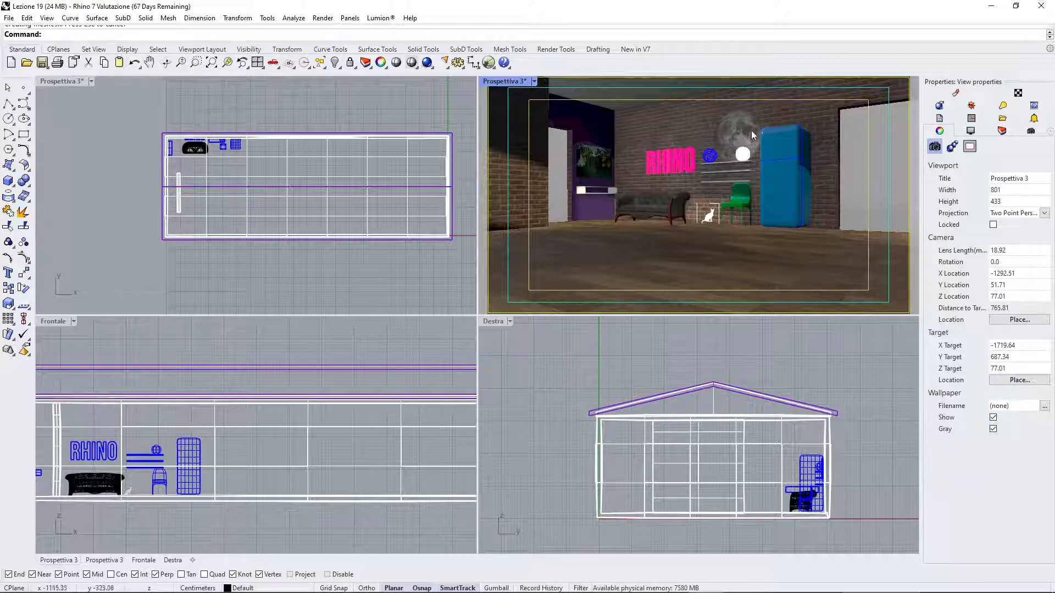
Step: Start Export with Origin and select the entire loft building with all its furniture as the objects to export
{"action": "left_click", "coordinate": [9, 18]}
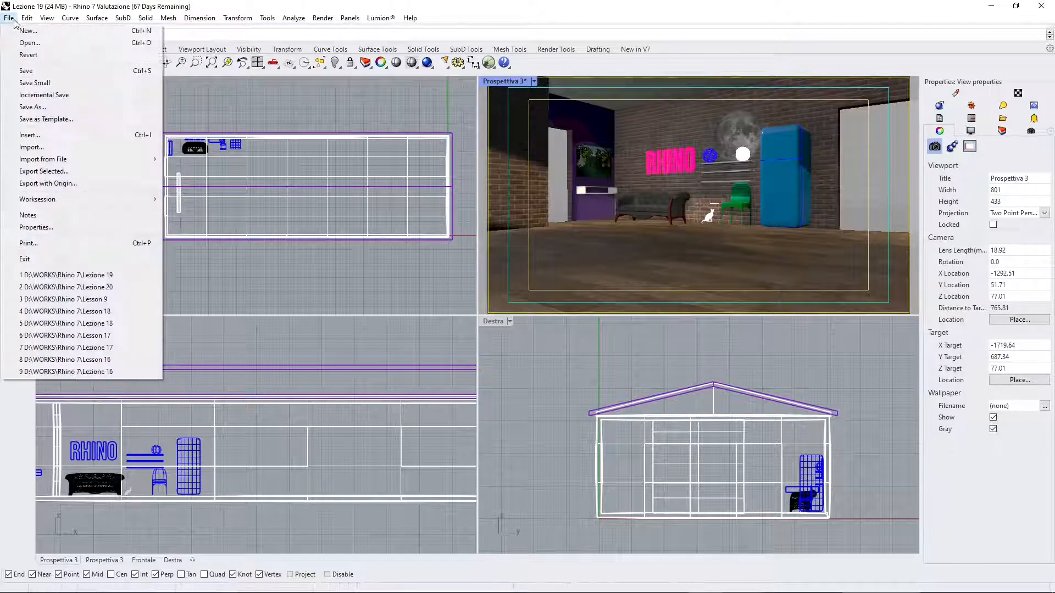
{"action": "left_click", "coordinate": [51, 185]}
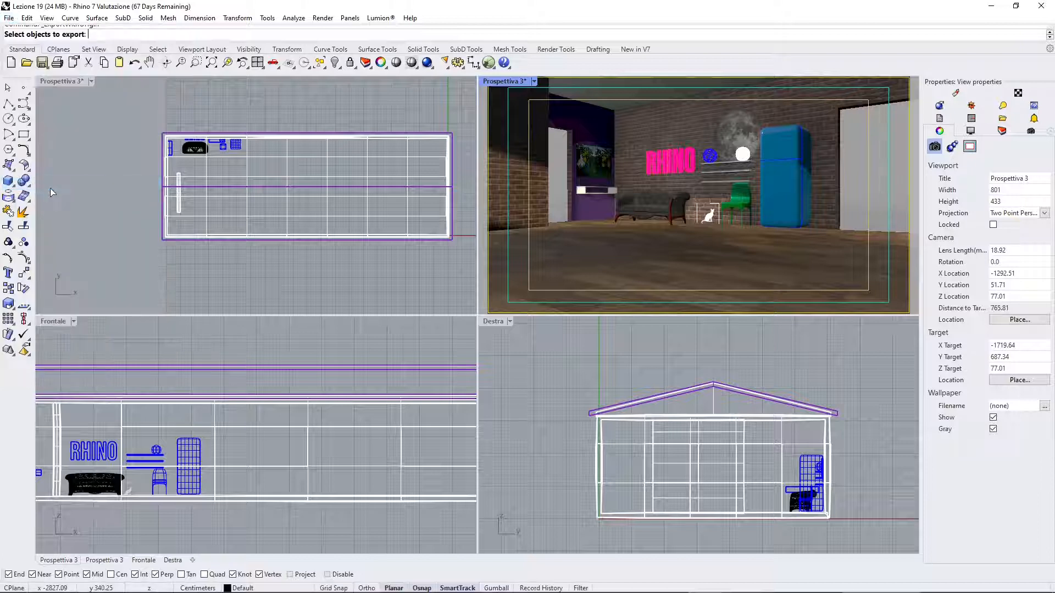
{"action": "left_click_drag", "start_coordinate": [122, 103], "coordinate": [459, 272]}
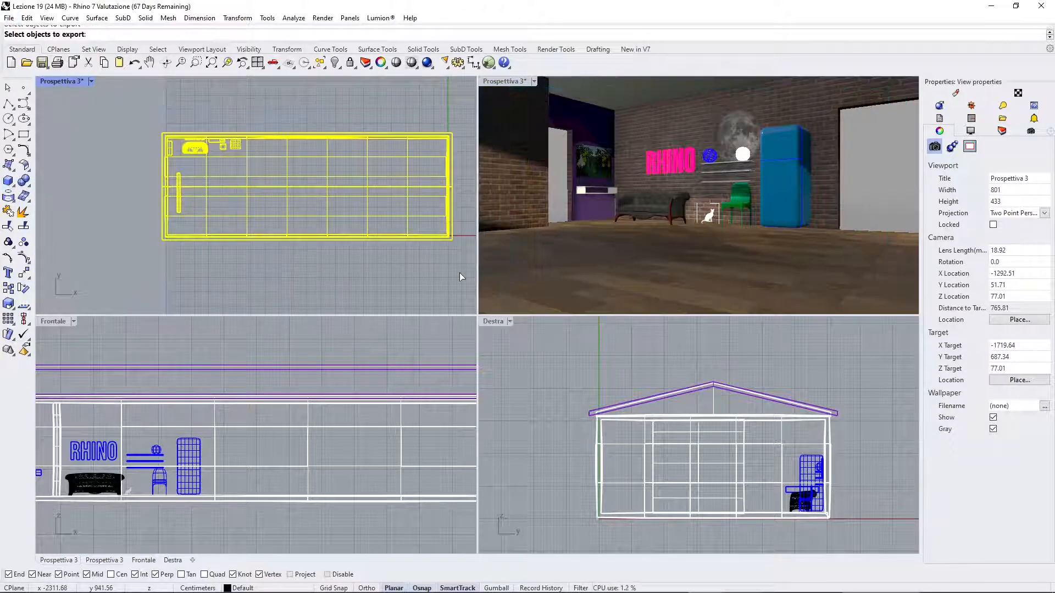
{"action": "right_click", "coordinate": [692, 226]}
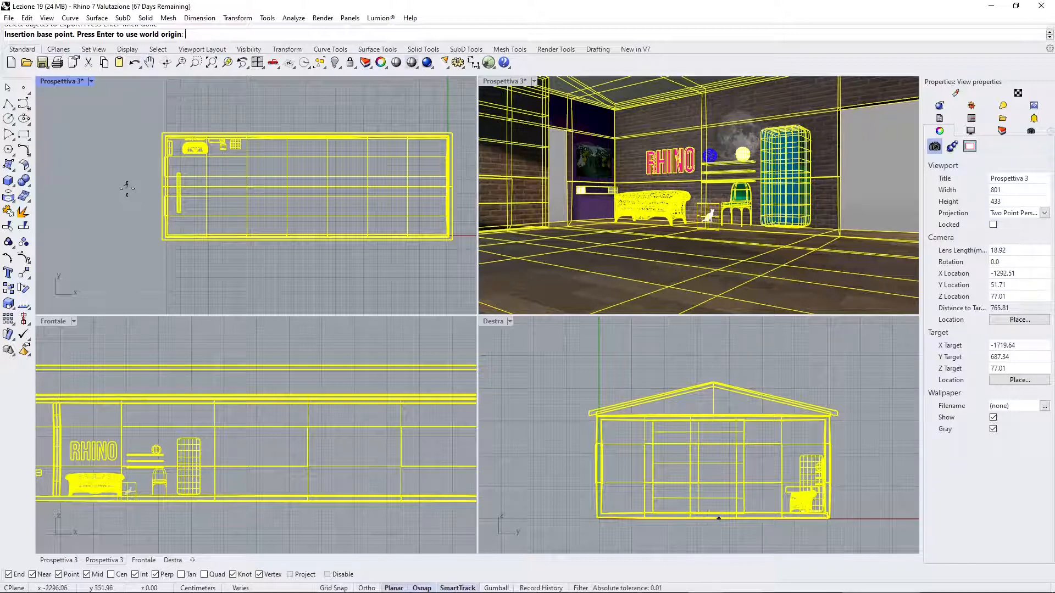
{"action": "scroll", "coordinate": [127, 189], "scroll_direction": "down", "scroll_amount": 4}
{"action": "scroll", "coordinate": [239, 167], "scroll_direction": "up", "scroll_amount": 4}
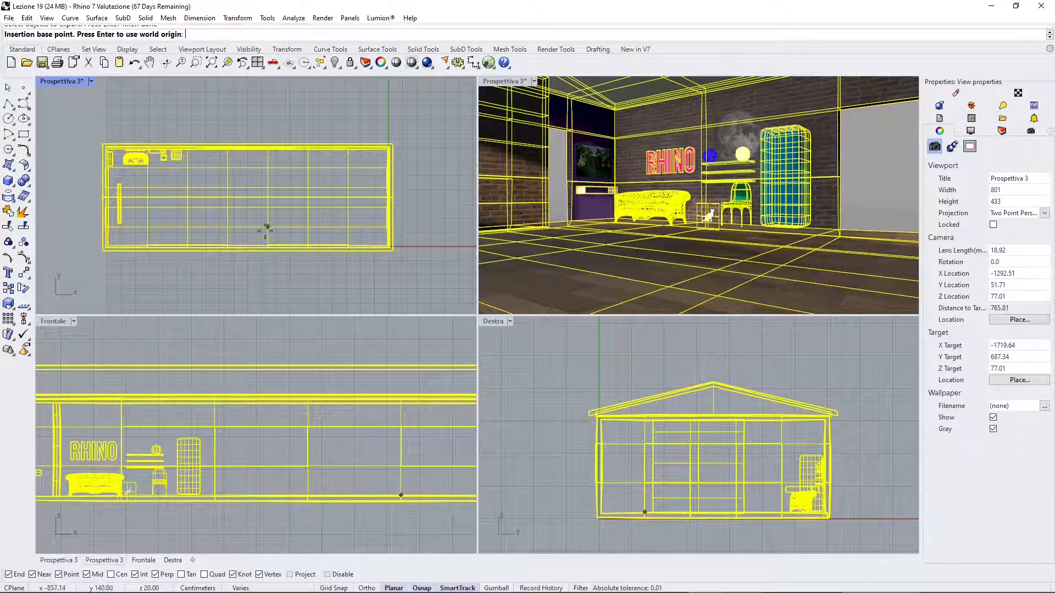
{"action": "left_click", "coordinate": [244, 195]}
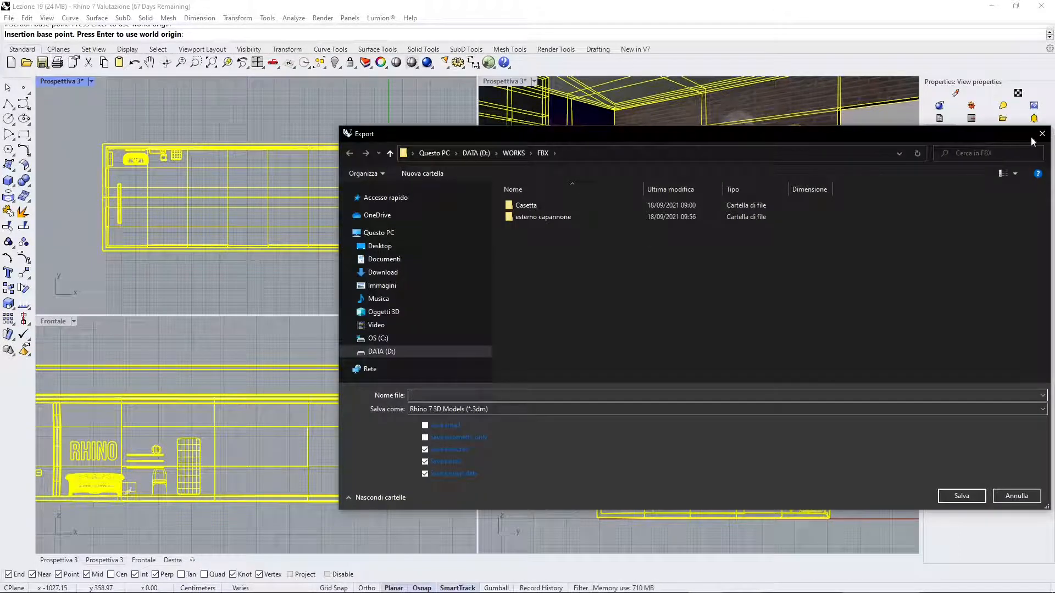
{"action": "left_click", "coordinate": [1016, 496]}
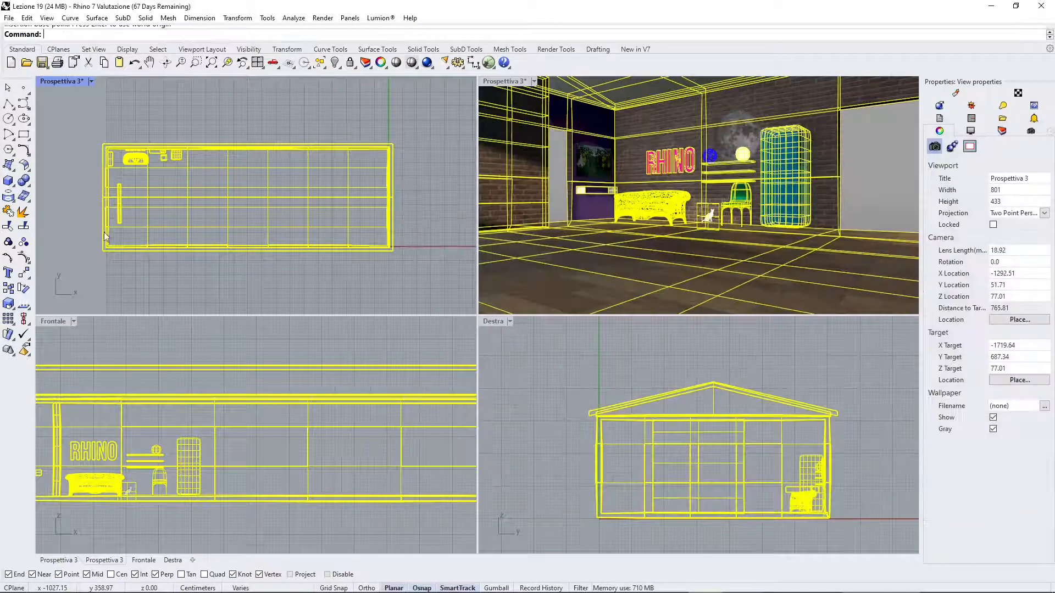
Step: Run Export with Origin on the selected model, using the building's lower right corner in the Frontale view as base point
{"action": "scroll", "coordinate": [242, 392], "scroll_direction": "down", "scroll_amount": 3}
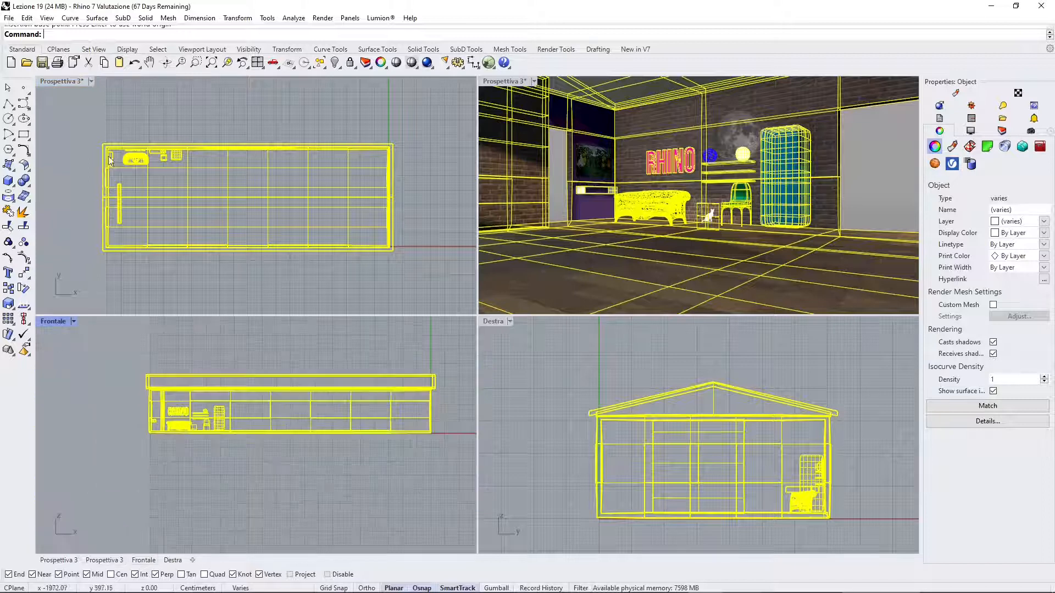
{"action": "left_click", "coordinate": [9, 17]}
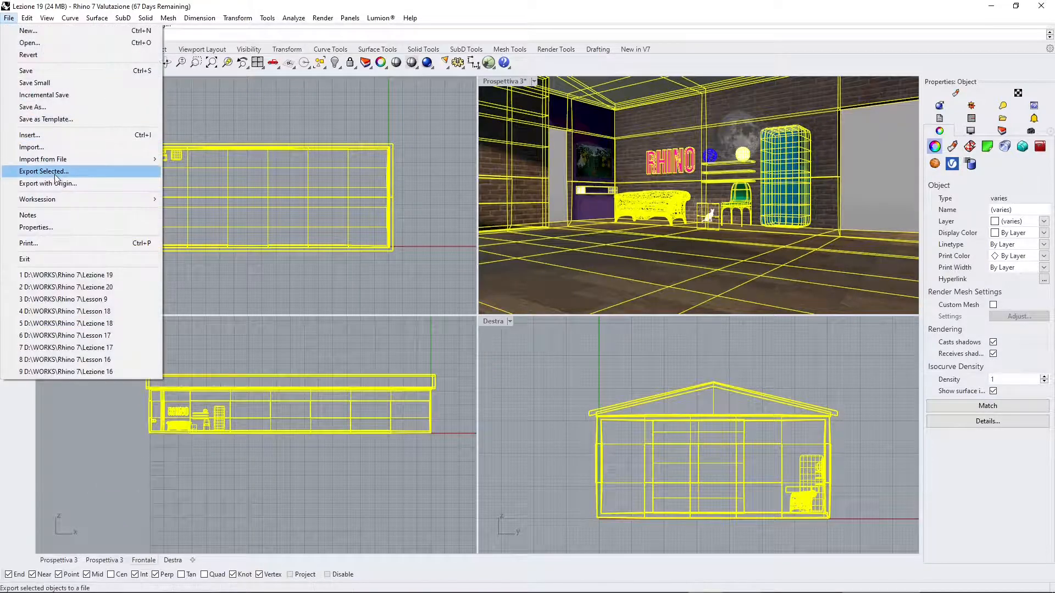
{"action": "left_click", "coordinate": [60, 183]}
{"action": "scroll", "coordinate": [440, 440], "scroll_direction": "up", "scroll_amount": 3}
{"action": "scroll", "coordinate": [444, 439], "scroll_direction": "up", "scroll_amount": 4}
{"action": "left_click", "coordinate": [406, 422]}
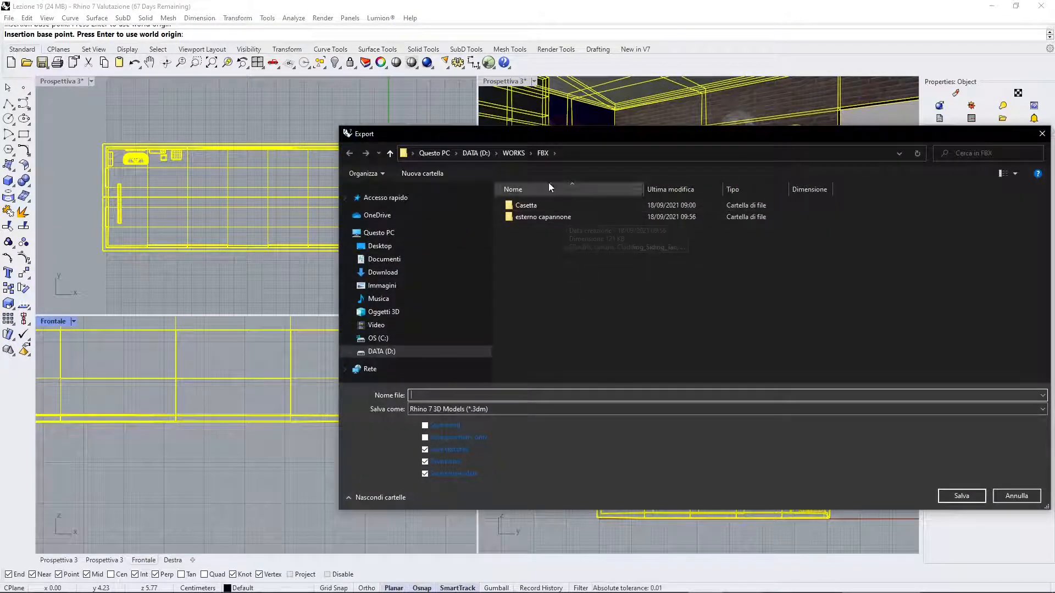
Step: Save the export as a MotionBuilder (*.fbx) file named Rhino Loft, accepting the FBX options with meshes only and Phong materials
{"action": "left_click", "coordinate": [493, 409]}
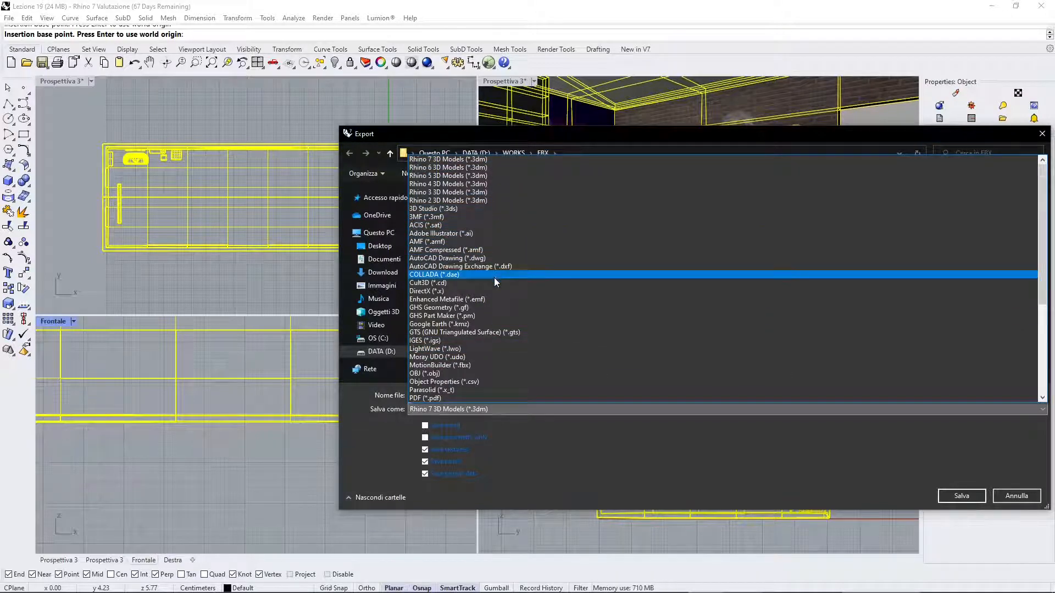
{"action": "scroll", "coordinate": [493, 278], "scroll_direction": "down", "scroll_amount": 3}
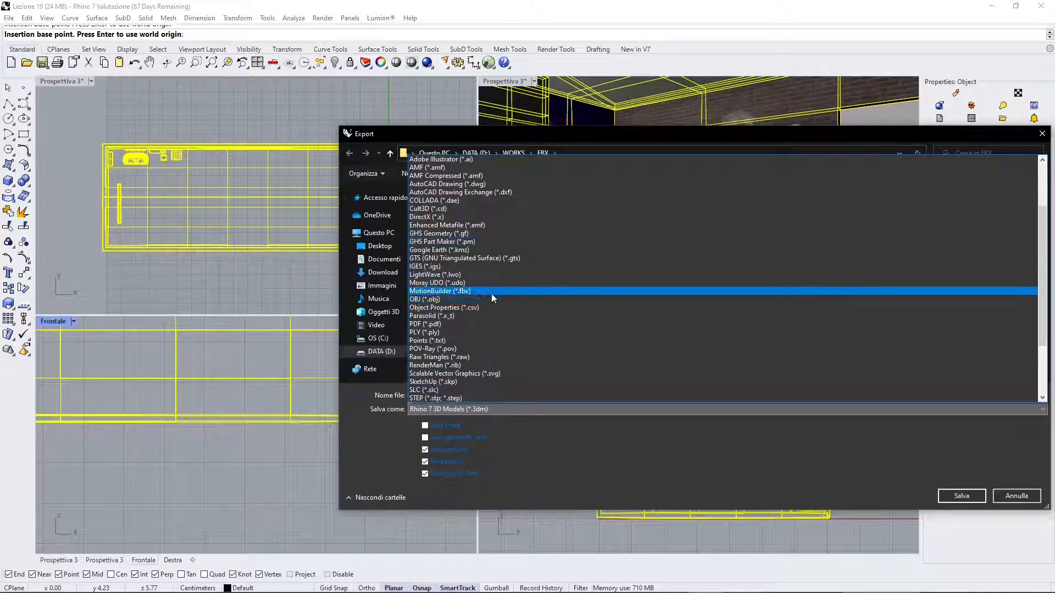
{"action": "left_click", "coordinate": [492, 292]}
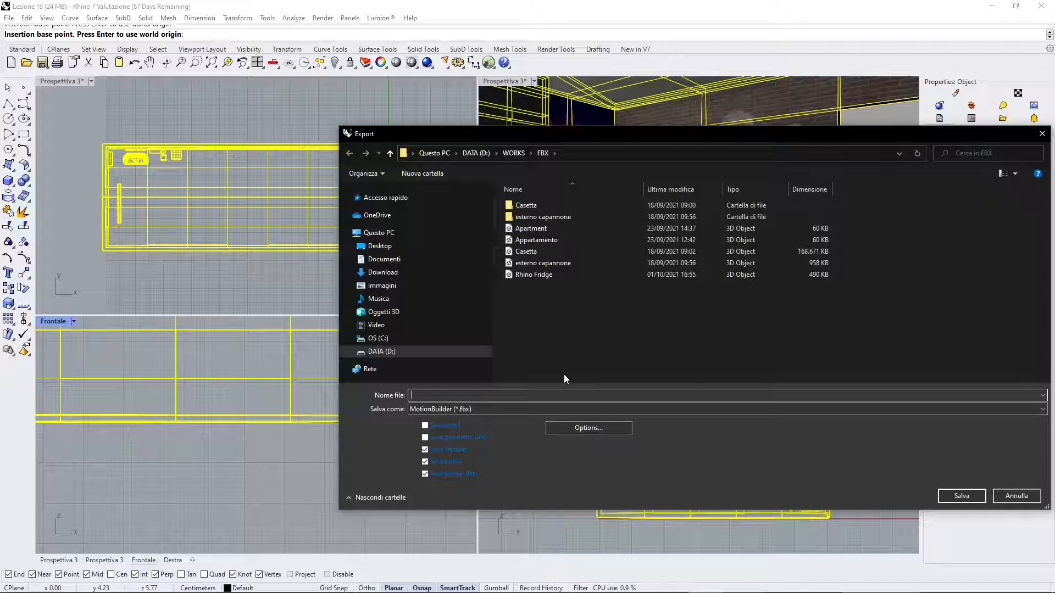
{"action": "type", "text": "Rhino Loft"}
{"action": "left_click", "coordinate": [960, 496]}
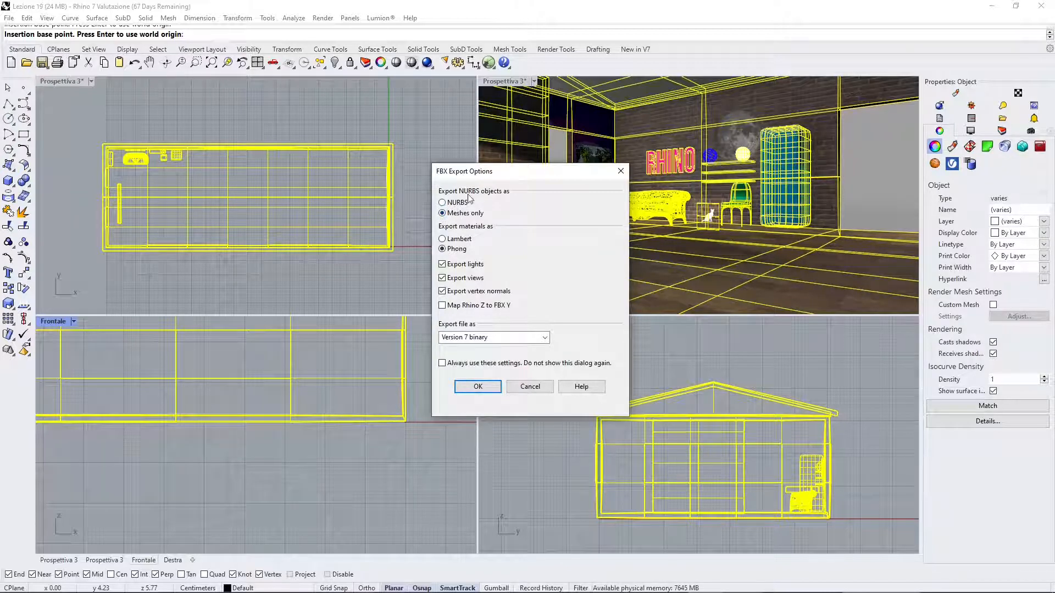
{"action": "left_click_drag", "start_coordinate": [513, 167], "coordinate": [478, 161]}
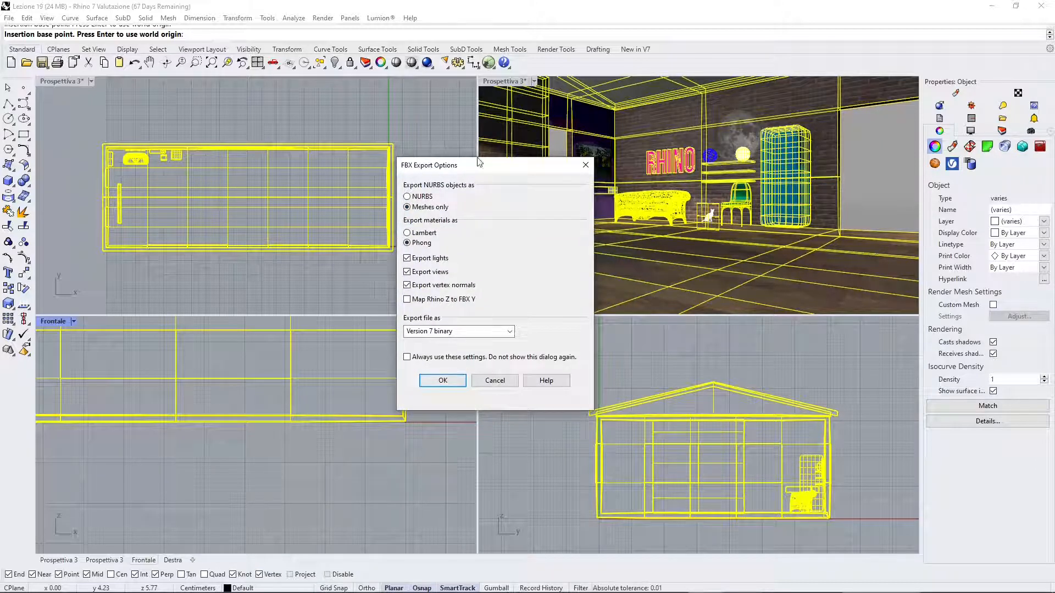
{"action": "left_click", "coordinate": [434, 383]}
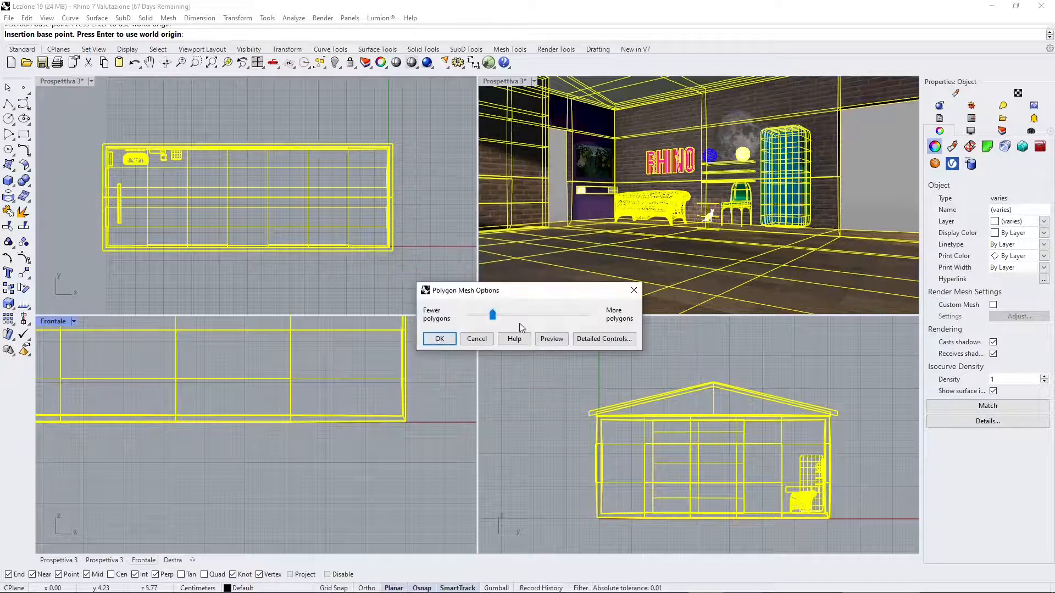
Step: Preview the export mesh up close on the fridge, shift the density slightly toward fewer polygons, and preview it again
{"action": "left_click", "coordinate": [536, 340]}
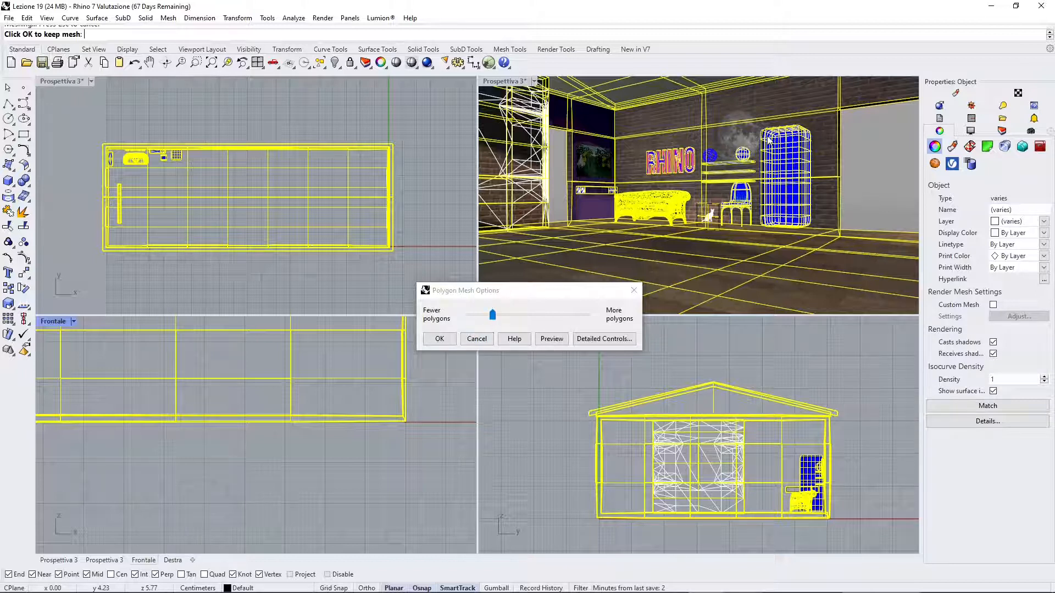
{"action": "scroll", "coordinate": [768, 140], "scroll_direction": "up", "scroll_amount": 5}
{"action": "scroll", "coordinate": [730, 183], "scroll_direction": "up", "scroll_amount": 4}
{"action": "left_click_drag", "start_coordinate": [494, 317], "coordinate": [489, 322]}
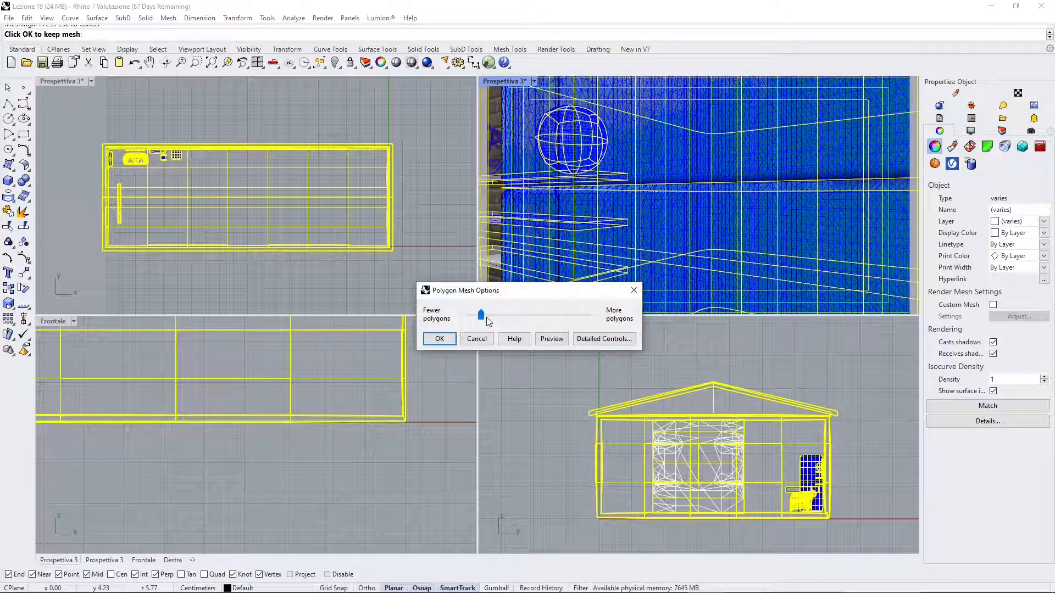
{"action": "left_click", "coordinate": [552, 339]}
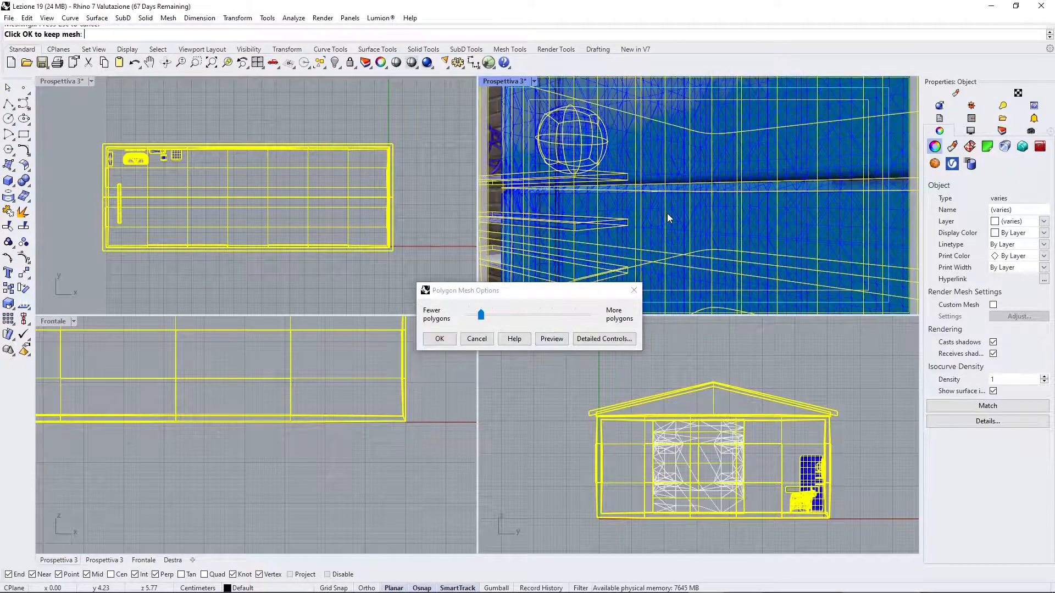
Step: Check the coarser mesh preview across the whole room and accept the polygon mesh options to finish the export
{"action": "scroll", "coordinate": [715, 184], "scroll_direction": "down", "scroll_amount": 4}
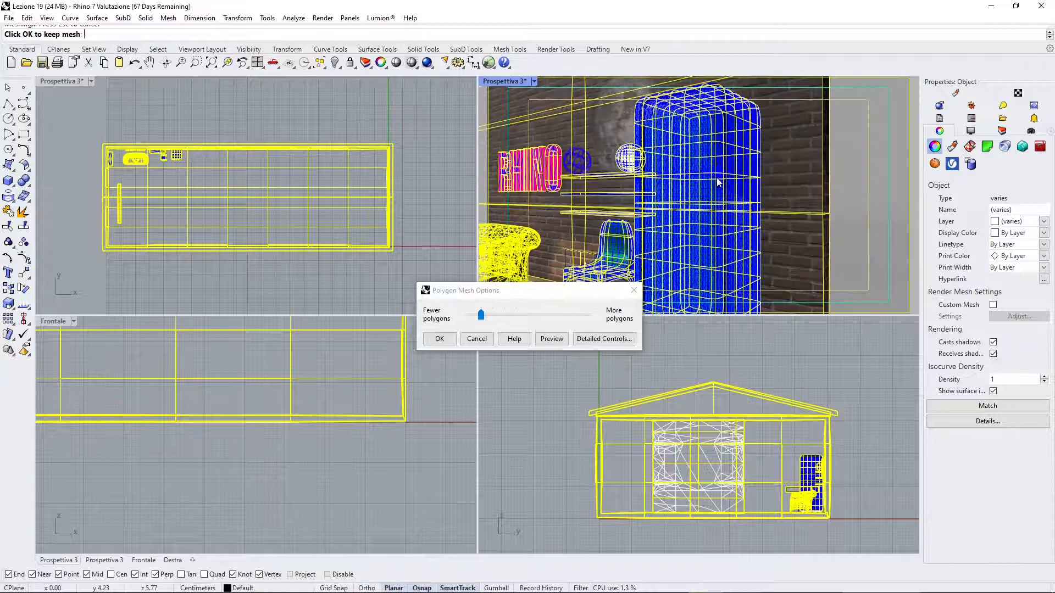
{"action": "scroll", "coordinate": [772, 179], "scroll_direction": "down", "scroll_amount": 3}
{"action": "scroll", "coordinate": [574, 240], "scroll_direction": "down", "scroll_amount": 3}
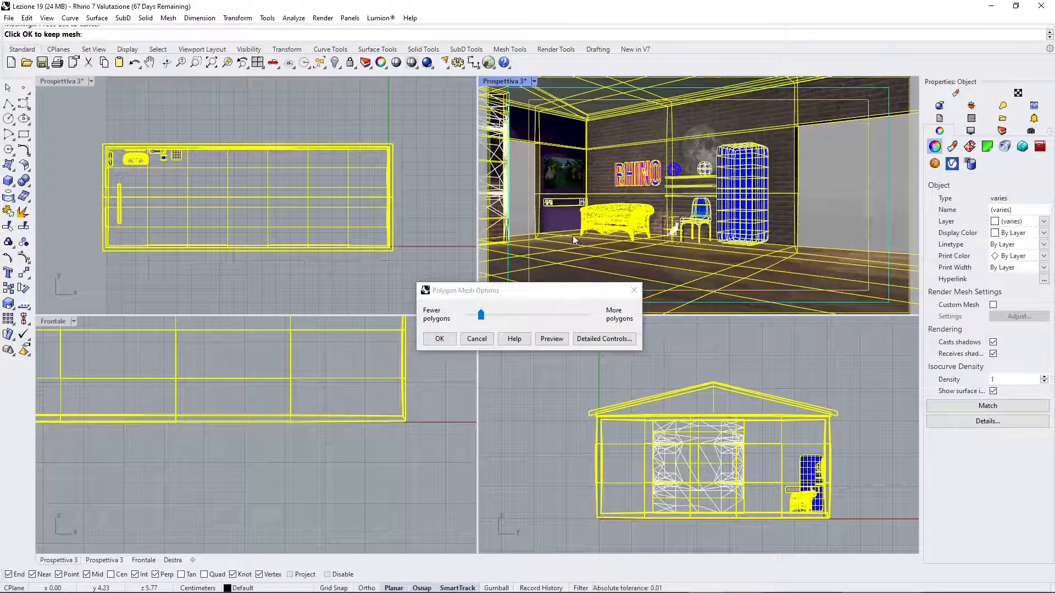
{"action": "left_click", "coordinate": [440, 339]}
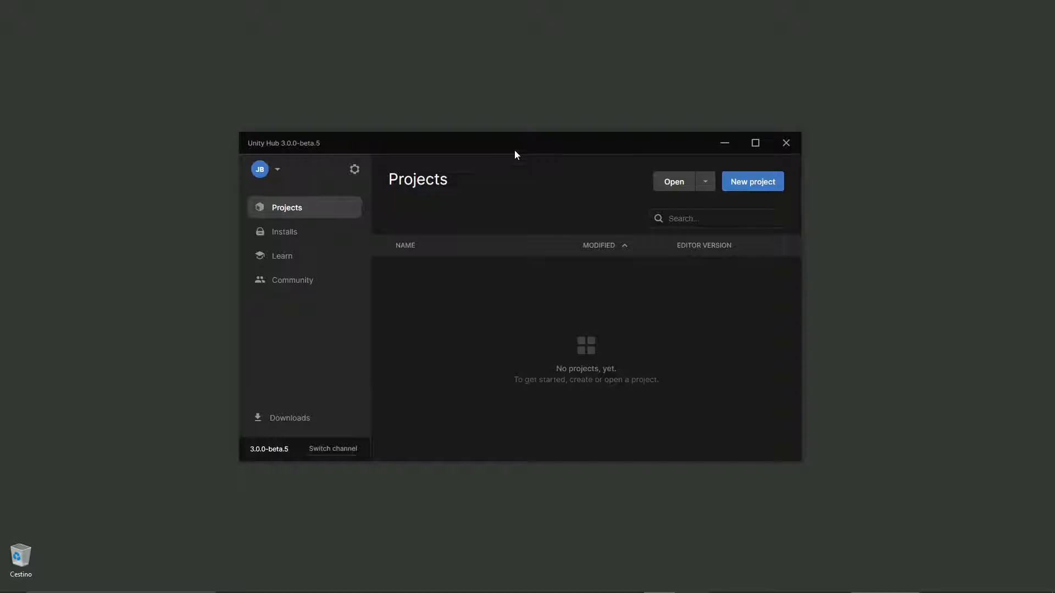
Step: In Unity Hub, create a new project named My project from the 3D Core template with editor version 2020.3.19f1
{"action": "left_click_drag", "start_coordinate": [523, 145], "coordinate": [526, 138]}
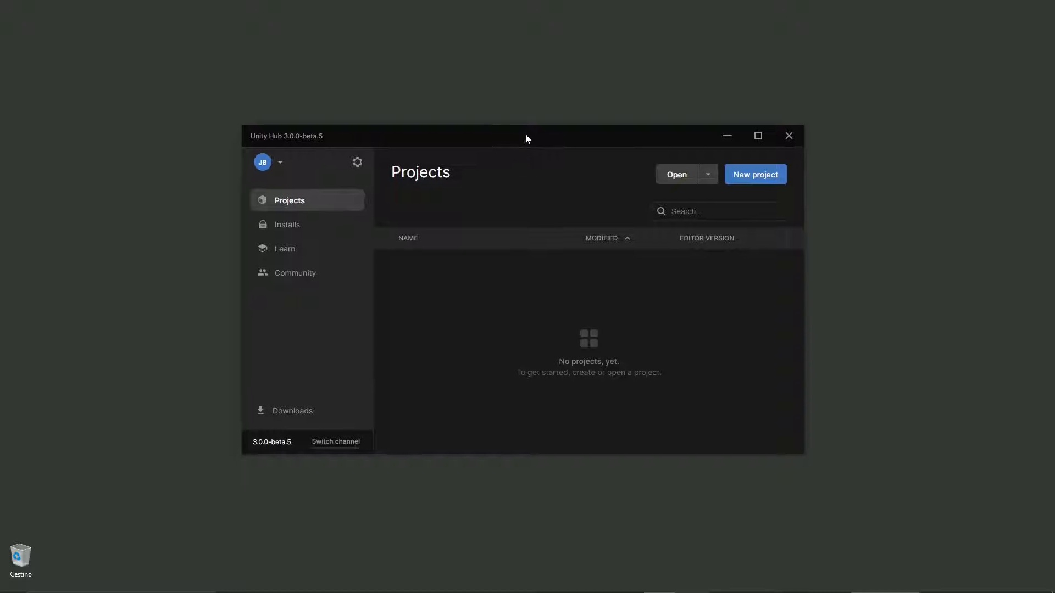
{"action": "left_click", "coordinate": [745, 183]}
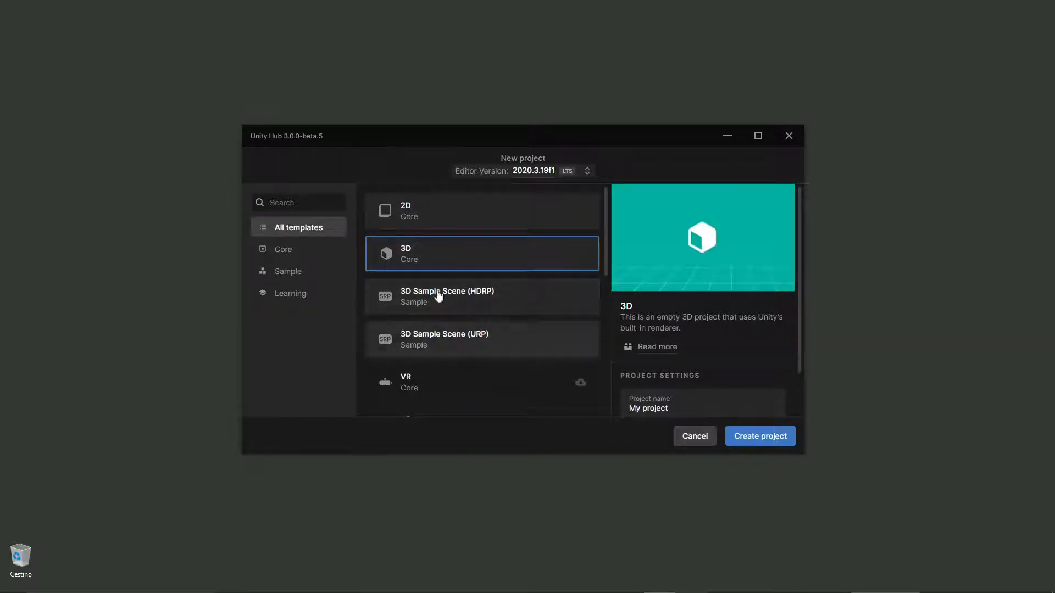
{"action": "scroll", "coordinate": [765, 404], "scroll_direction": "down", "scroll_amount": 1}
{"action": "left_click", "coordinate": [762, 440]}
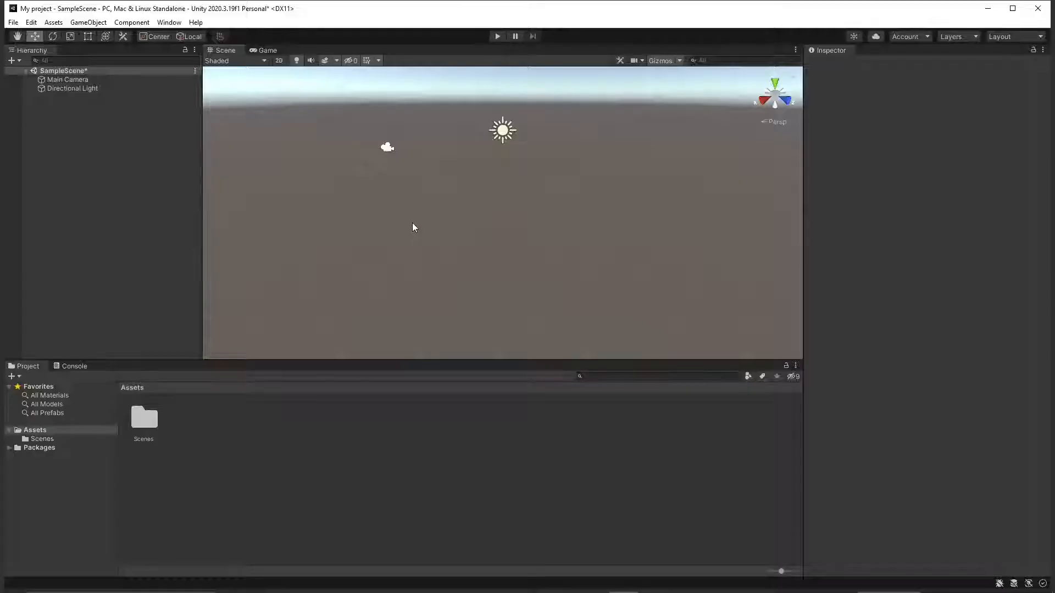
{"action": "scroll", "coordinate": [483, 182], "scroll_direction": "up", "scroll_amount": 3}
{"action": "right_click_drag", "start_coordinate": [473, 246], "coordinate": [472, 233]}
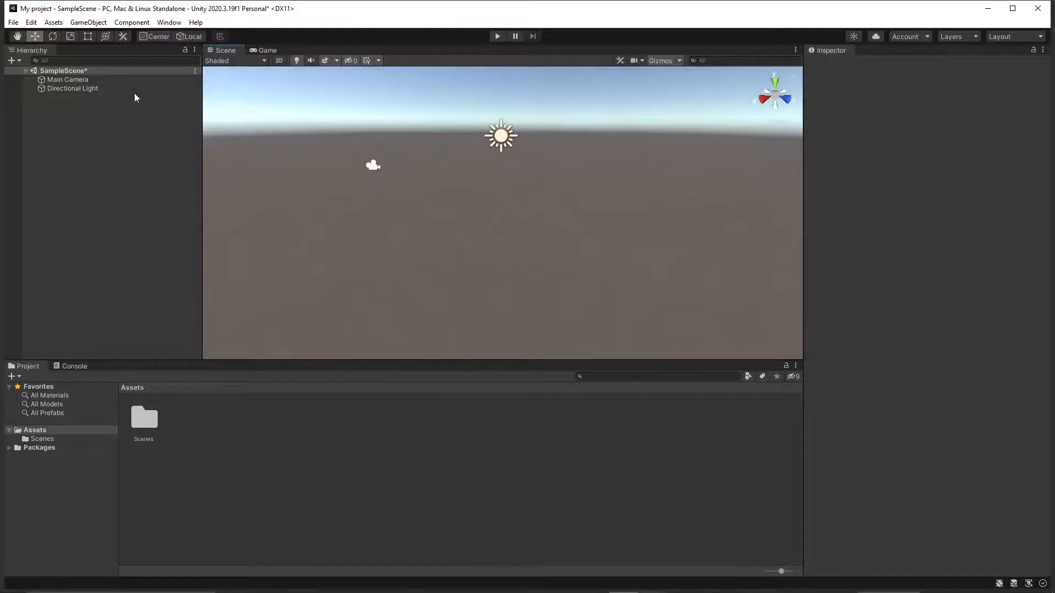
Step: Import the Rhino Loft file from the WORKS\FBX folder on the DATA (D:) drive as a new asset
{"action": "left_click", "coordinate": [54, 23]}
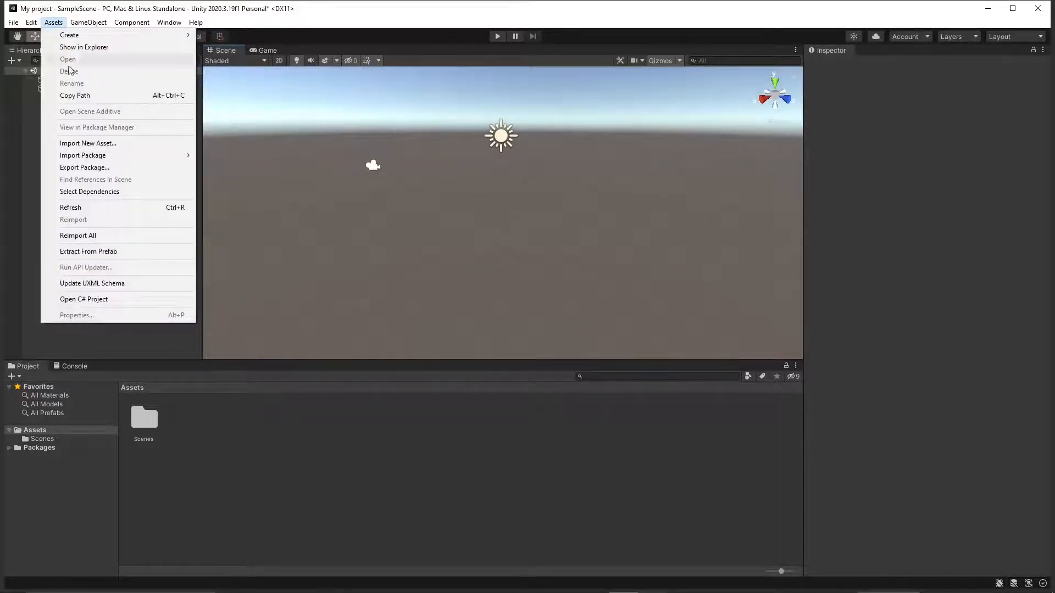
{"action": "left_click", "coordinate": [87, 146]}
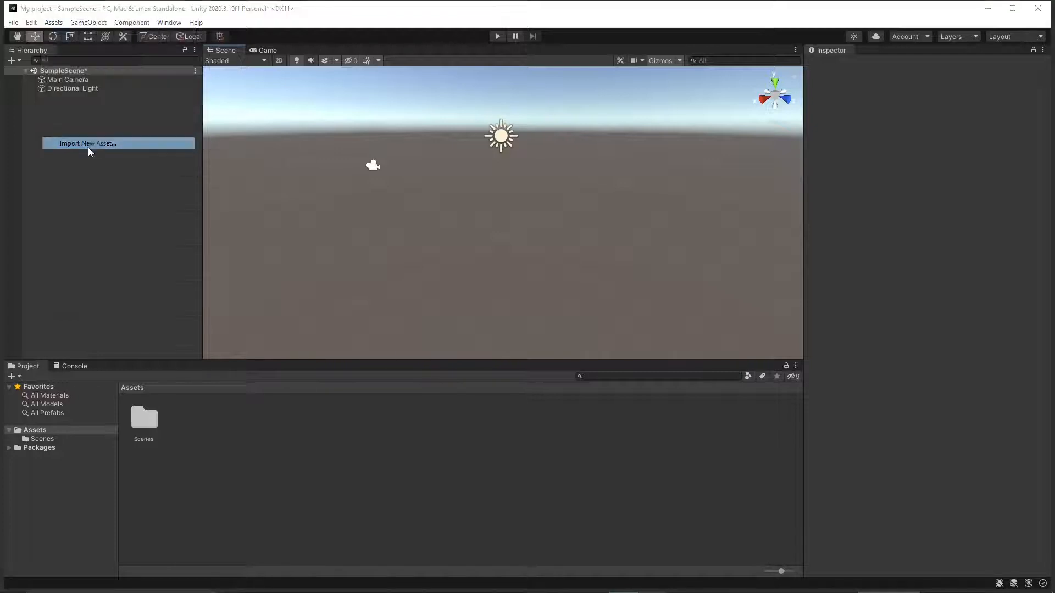
{"action": "left_click_drag", "start_coordinate": [293, 49], "coordinate": [410, 83]}
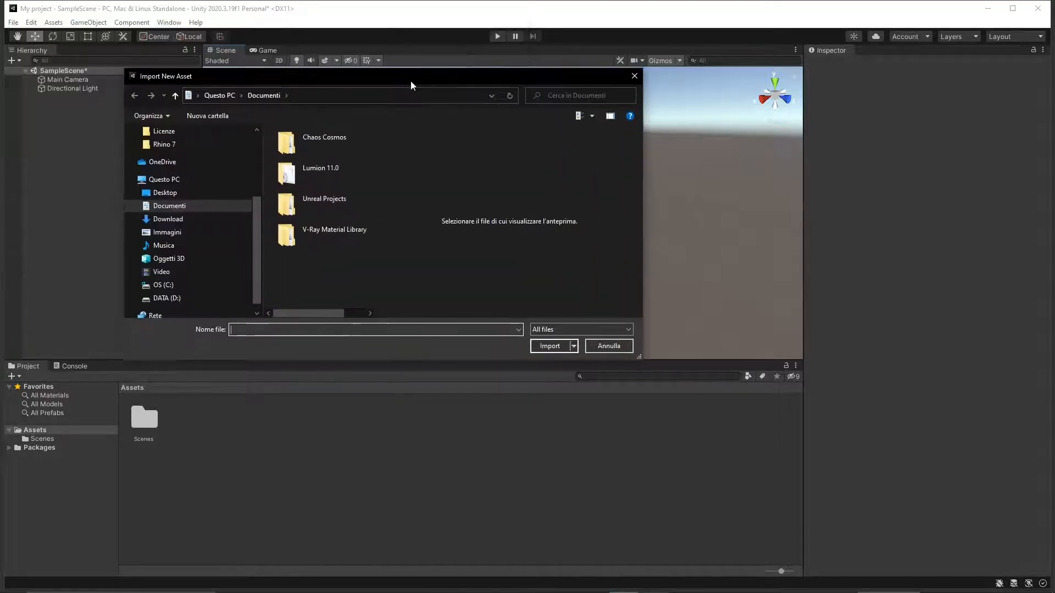
{"action": "left_click", "coordinate": [192, 298]}
{"action": "double_click", "coordinate": [291, 240]}
{"action": "left_click", "coordinate": [290, 147]}
{"action": "double_click", "coordinate": [291, 147]}
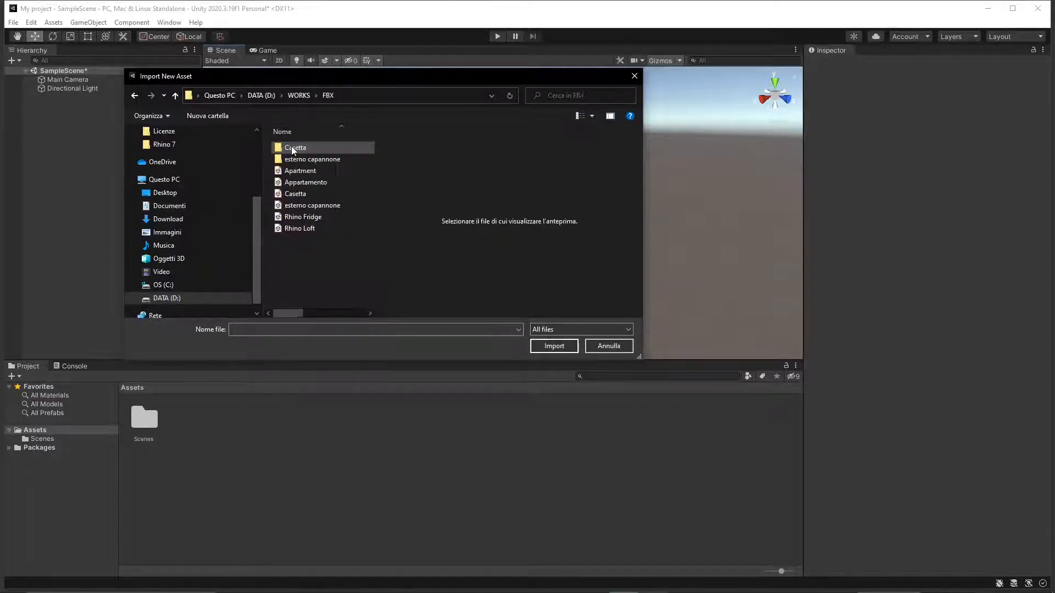
{"action": "left_click", "coordinate": [315, 230]}
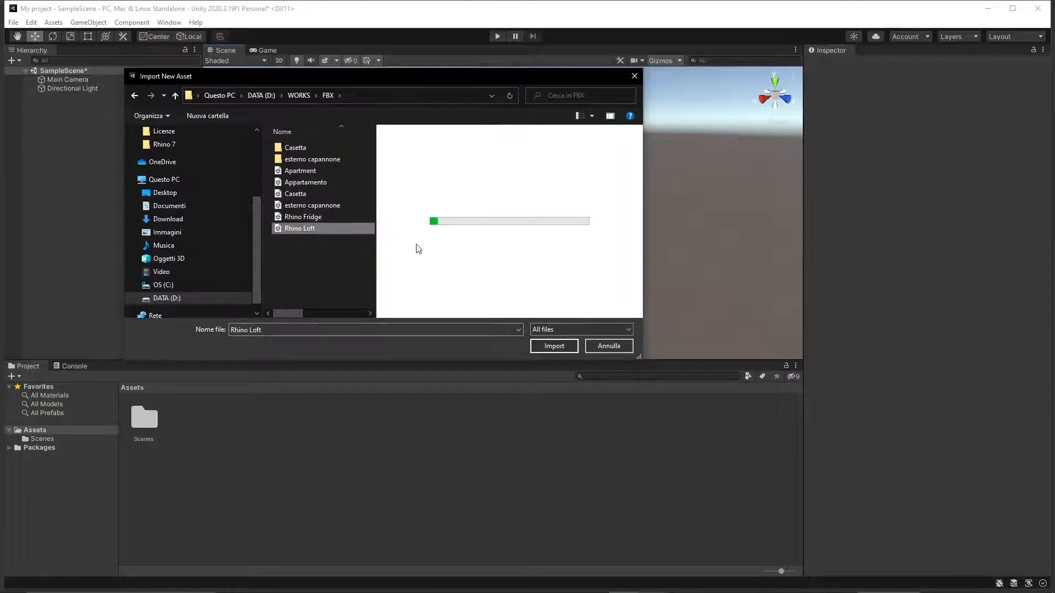
{"action": "left_click", "coordinate": [550, 347]}
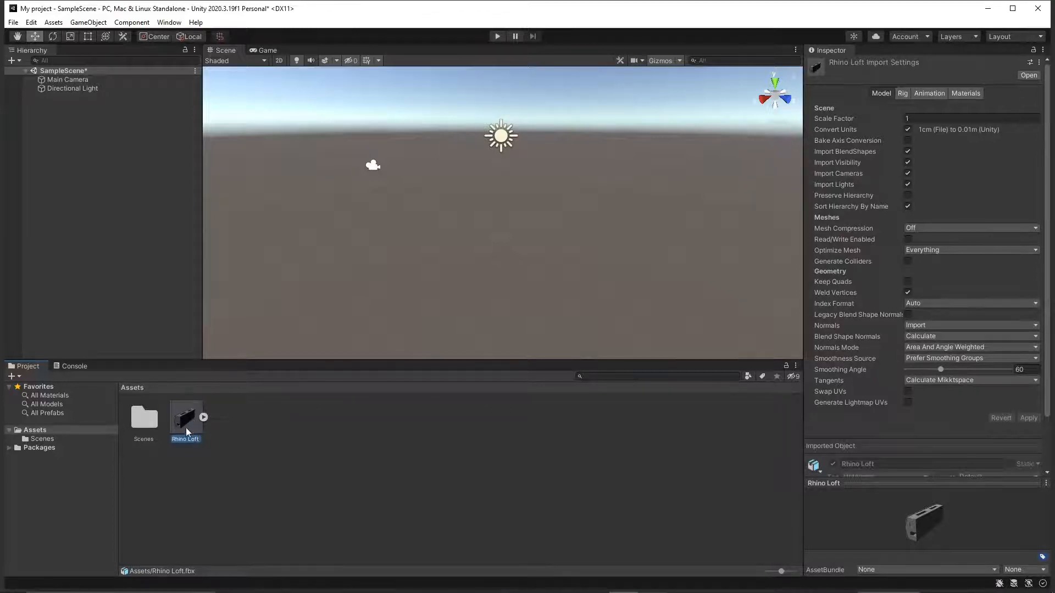
Step: Place the Rhino Loft model in the scene and set its X rotation to 90
{"action": "left_click_drag", "start_coordinate": [187, 425], "coordinate": [592, 127]}
{"action": "scroll", "coordinate": [584, 161], "scroll_direction": "down", "scroll_amount": 6}
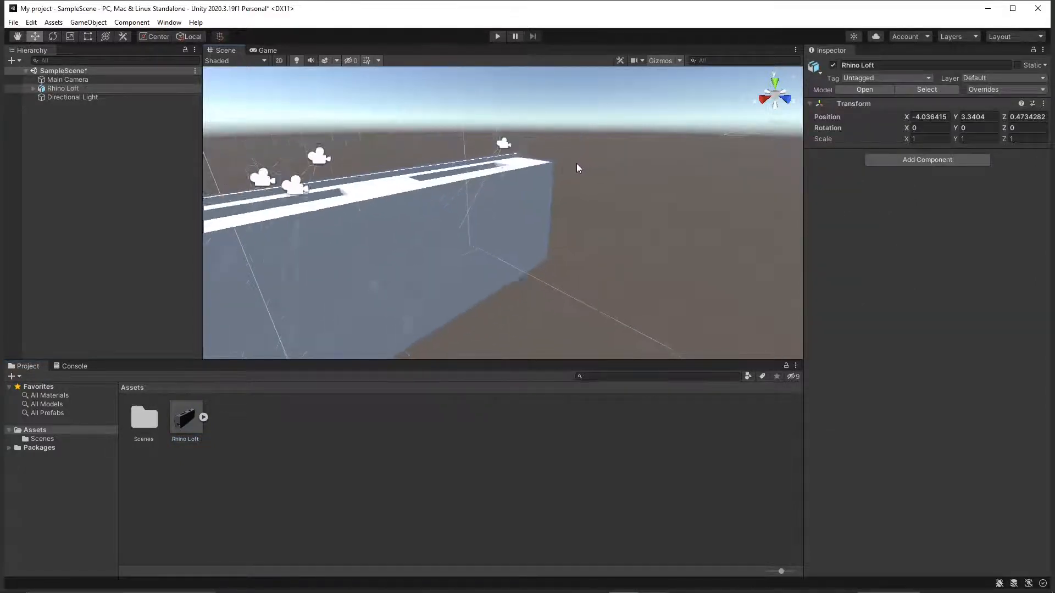
{"action": "scroll", "coordinate": [466, 239], "scroll_direction": "down", "scroll_amount": 2}
{"action": "left_click_drag", "start_coordinate": [377, 266], "coordinate": [292, 295], "text": "alt"}
{"action": "scroll", "coordinate": [290, 276], "scroll_direction": "up", "scroll_amount": 3}
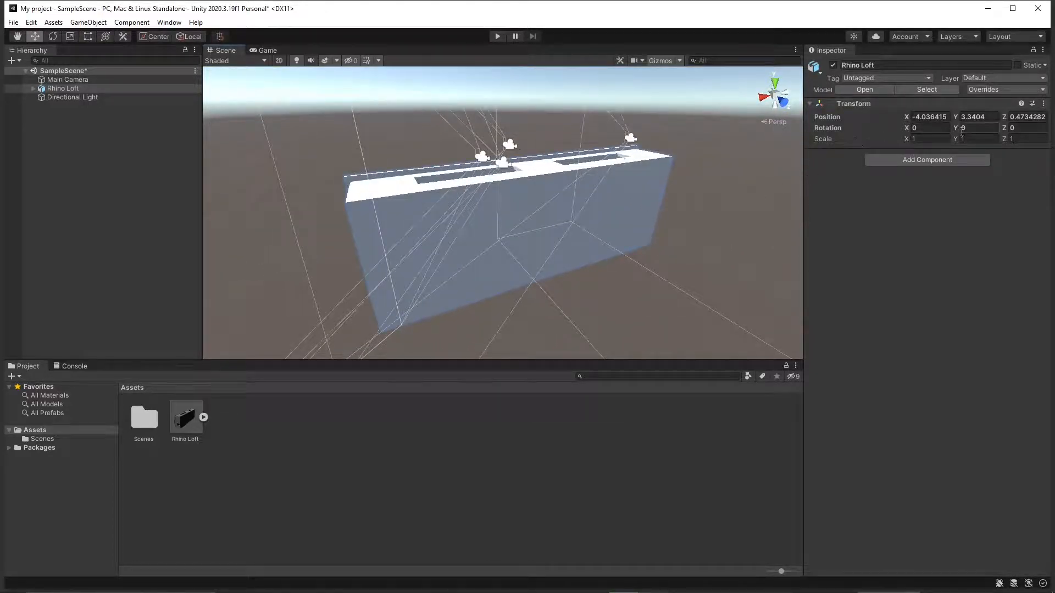
{"action": "right_click_drag", "start_coordinate": [619, 215], "coordinate": [696, 173]}
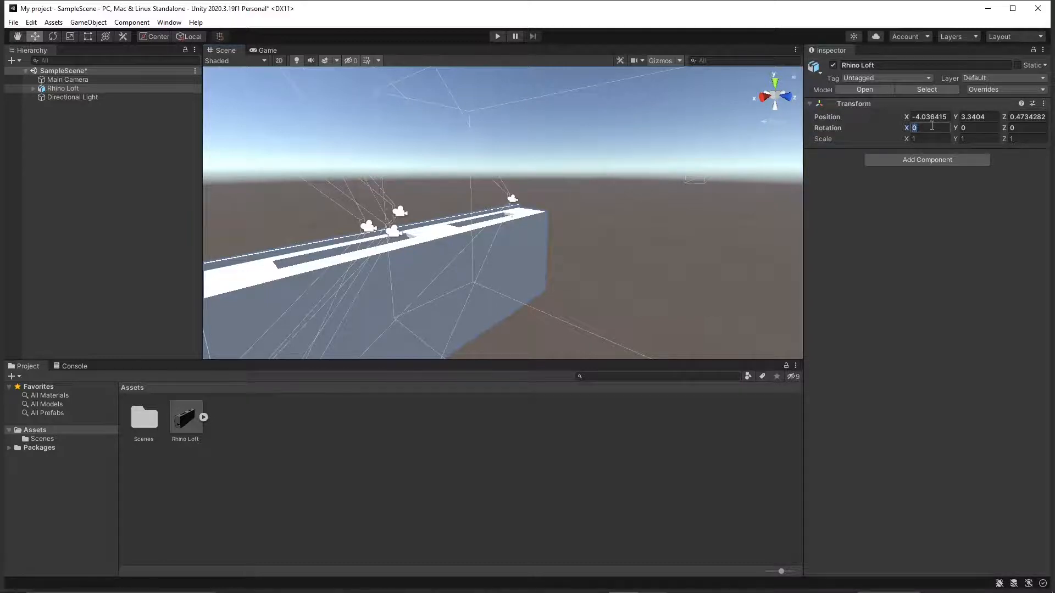
{"action": "type", "text": "90"}
Step: Enter the upright loft and examine the furniture, walls and fridge from inside the room
{"action": "right_click_drag", "start_coordinate": [576, 242], "coordinate": [660, 222]}
{"action": "key", "text": "w"}
{"action": "key", "text": "w"}
{"action": "key", "text": "w"}
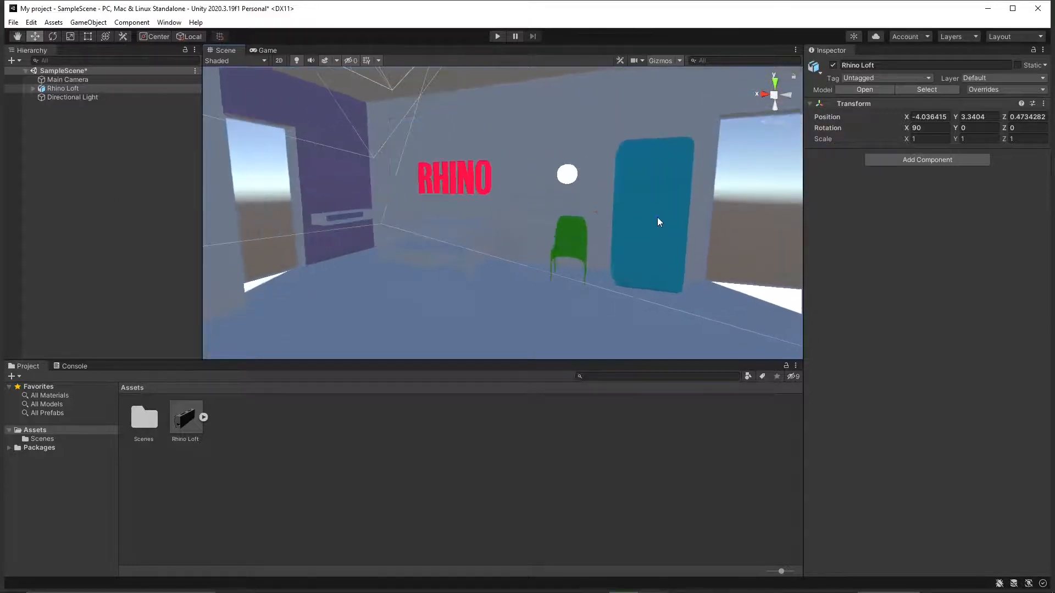
{"action": "left_click", "coordinate": [659, 222]}
{"action": "left_click", "coordinate": [649, 293]}
{"action": "key", "text": "d"}
{"action": "right_click_drag", "start_coordinate": [649, 292], "coordinate": [637, 208]}
{"action": "left_click", "coordinate": [637, 208]}
{"action": "scroll", "coordinate": [477, 236], "scroll_direction": "down", "scroll_amount": 10}
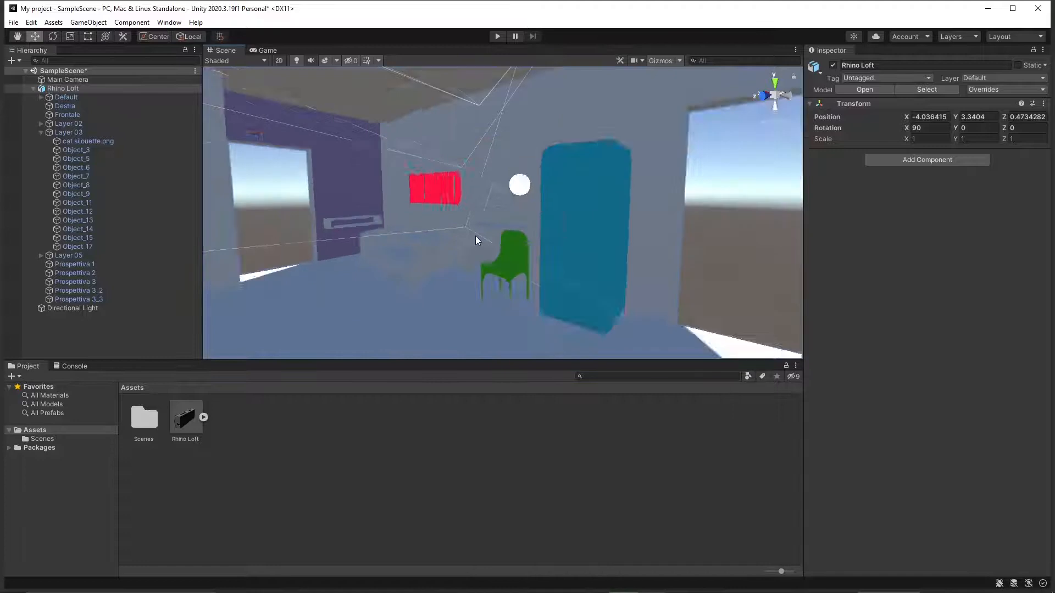
Step: Display the scene in Wireframe mode and examine the furniture meshes up close
{"action": "left_click", "coordinate": [261, 60]}
{"action": "left_click", "coordinate": [245, 90]}
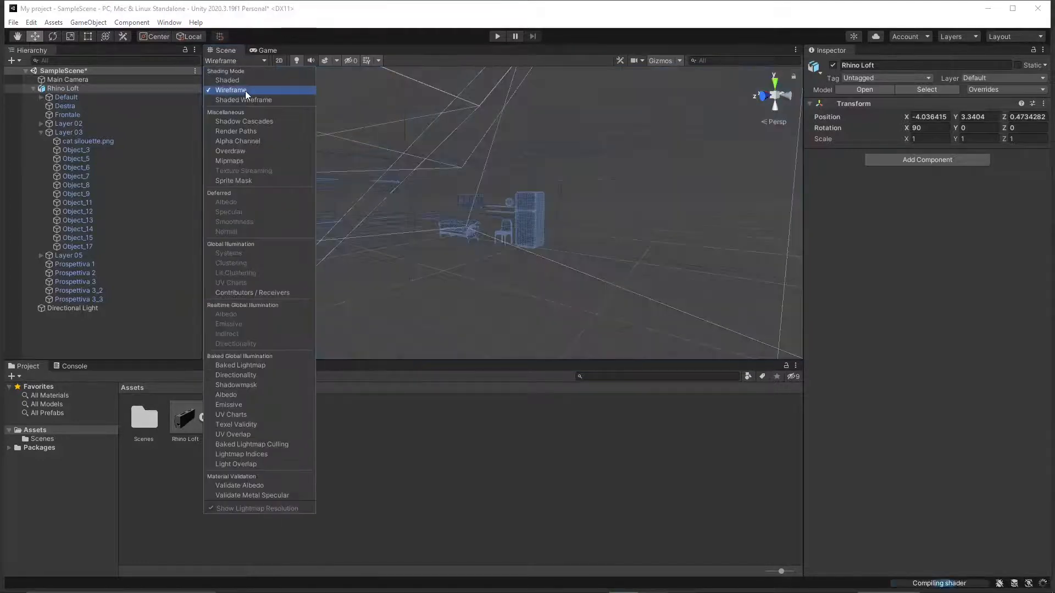
{"action": "mouse_move", "coordinate": [514, 261]}
{"action": "right_mouse_down"}
{"action": "mouse_move", "coordinate": [454, 275]}
{"action": "mouse_move", "coordinate": [485, 269]}
{"action": "right_mouse_up"}
{"action": "key", "text": "w"}
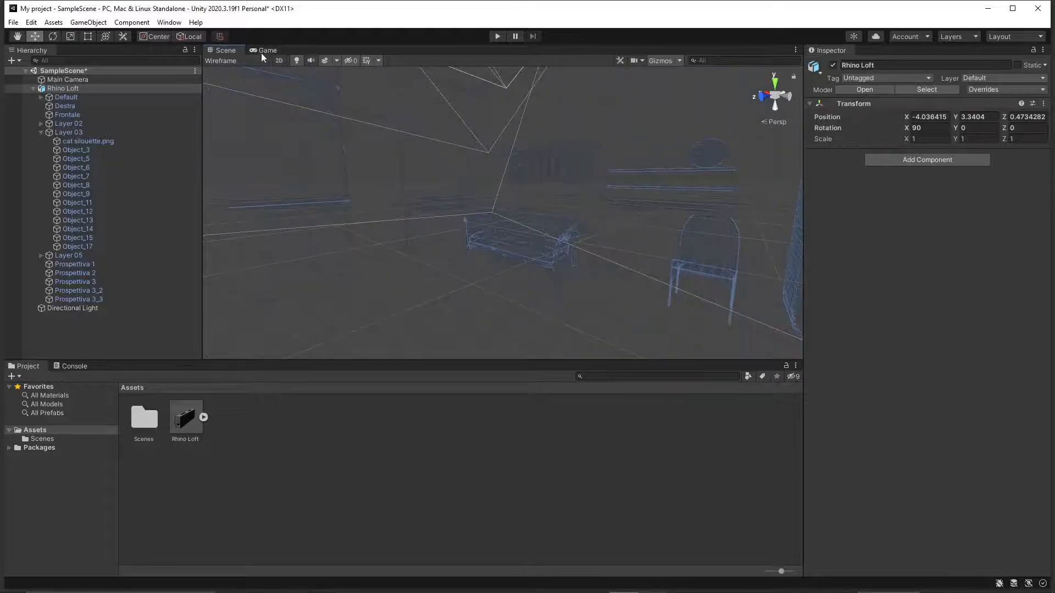
Step: Set the scene's shading mode to Shaded Wireframe and view the whole room
{"action": "left_click", "coordinate": [258, 61]}
{"action": "left_click", "coordinate": [246, 100]}
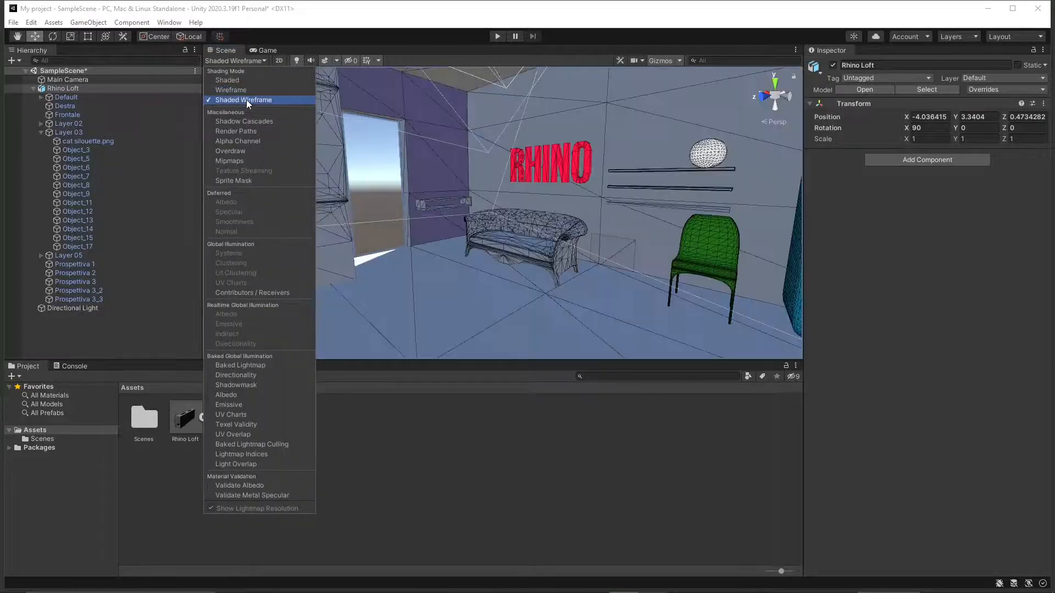
{"action": "right_click_drag", "start_coordinate": [543, 235], "coordinate": [427, 200]}
{"action": "key", "text": "s"}
{"action": "left_click", "coordinate": [427, 200]}
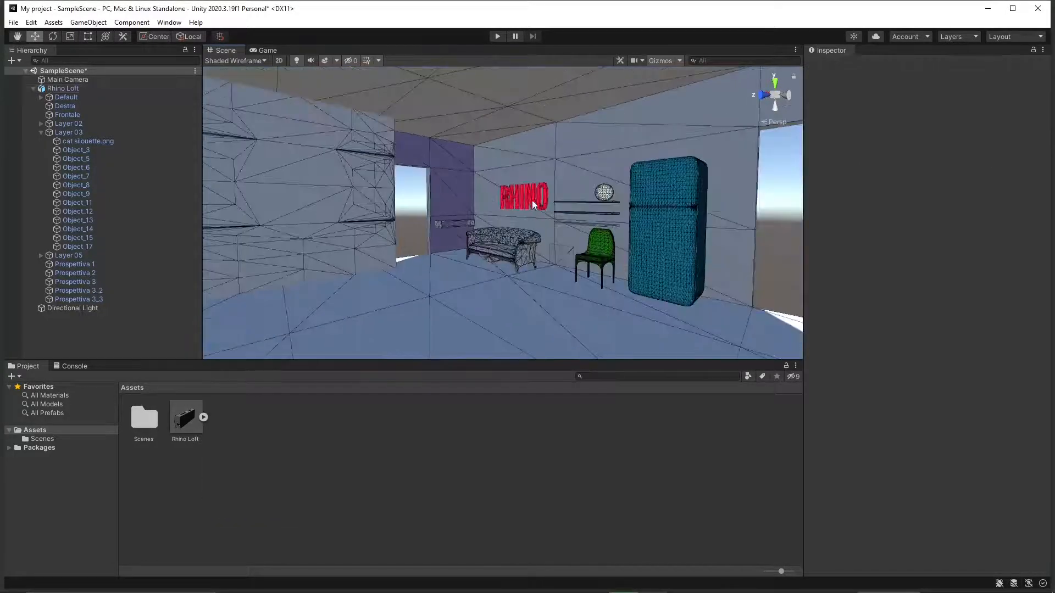
Step: Select the loft's floor to check its material, and expand the contents of the imported Rhino Loft asset
{"action": "left_click", "coordinate": [600, 130]}
{"action": "left_click", "coordinate": [531, 312]}
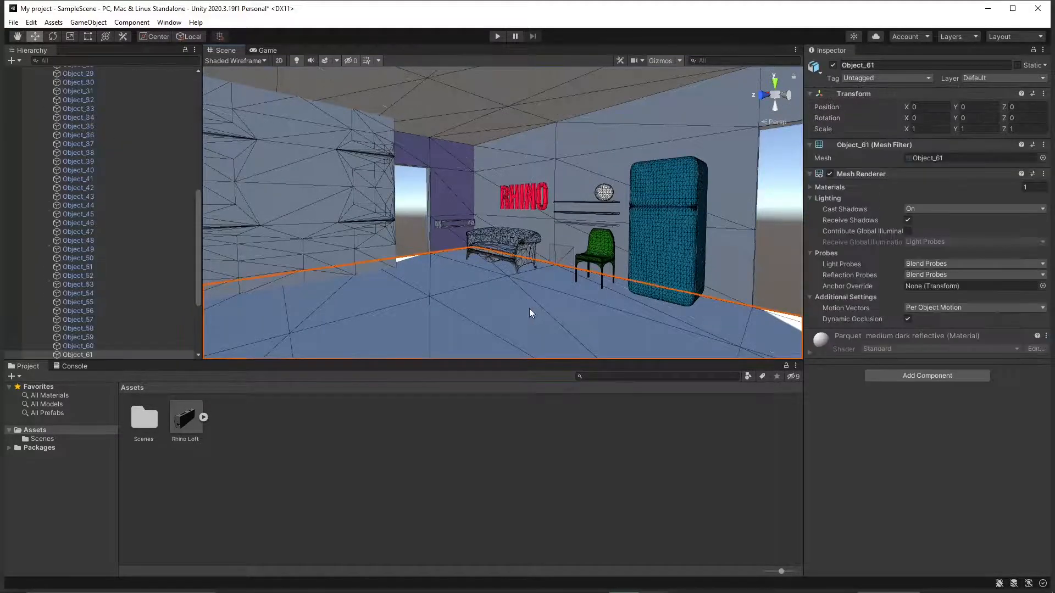
{"action": "right_click_drag", "start_coordinate": [467, 256], "coordinate": [487, 270]}
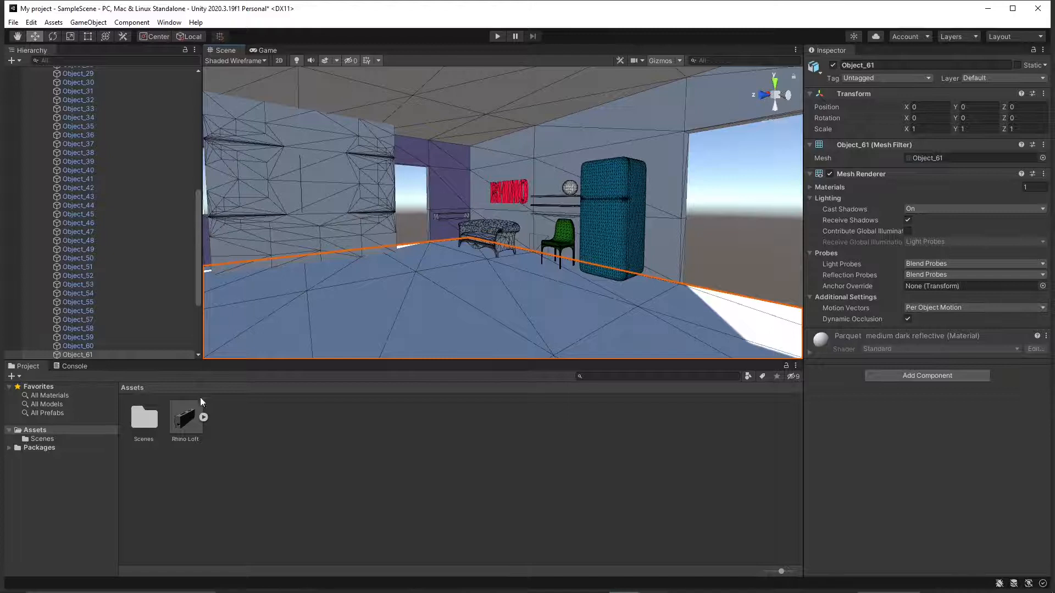
{"action": "left_click", "coordinate": [156, 414]}
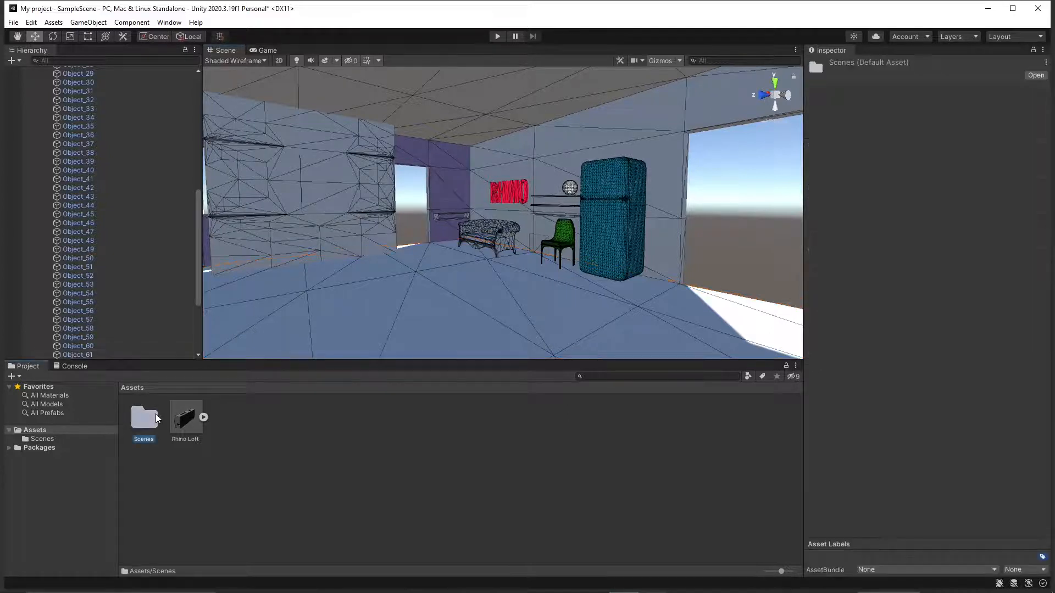
{"action": "left_click", "coordinate": [205, 417]}
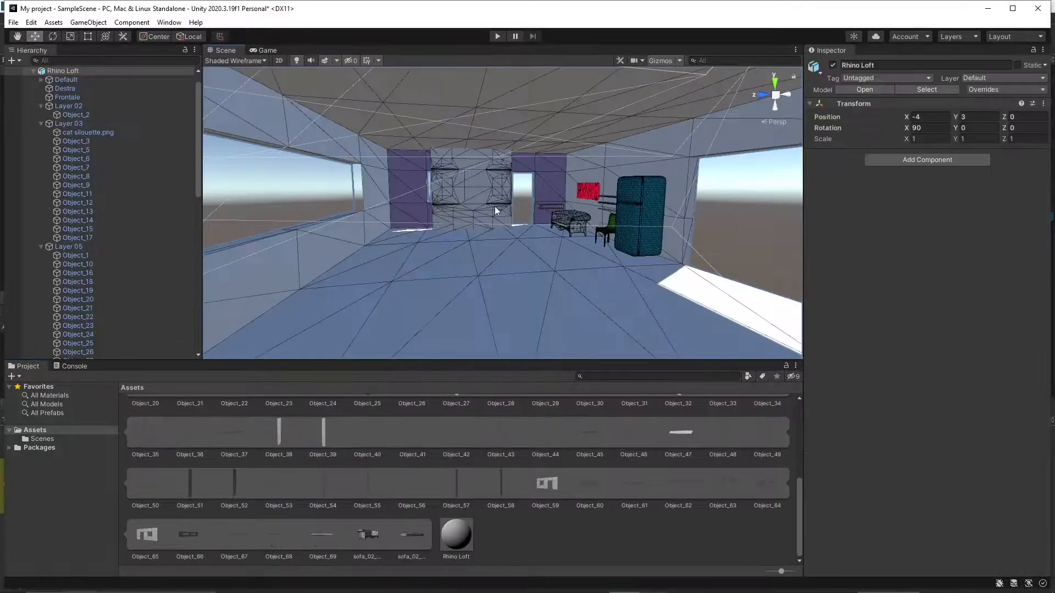
Step: Select the roof from outside the loft to check its components and material, and return to the interior
{"action": "right_click_drag", "start_coordinate": [498, 209], "coordinate": [381, 215]}
{"action": "key", "text": "s"}
{"action": "left_click", "coordinate": [391, 159]}
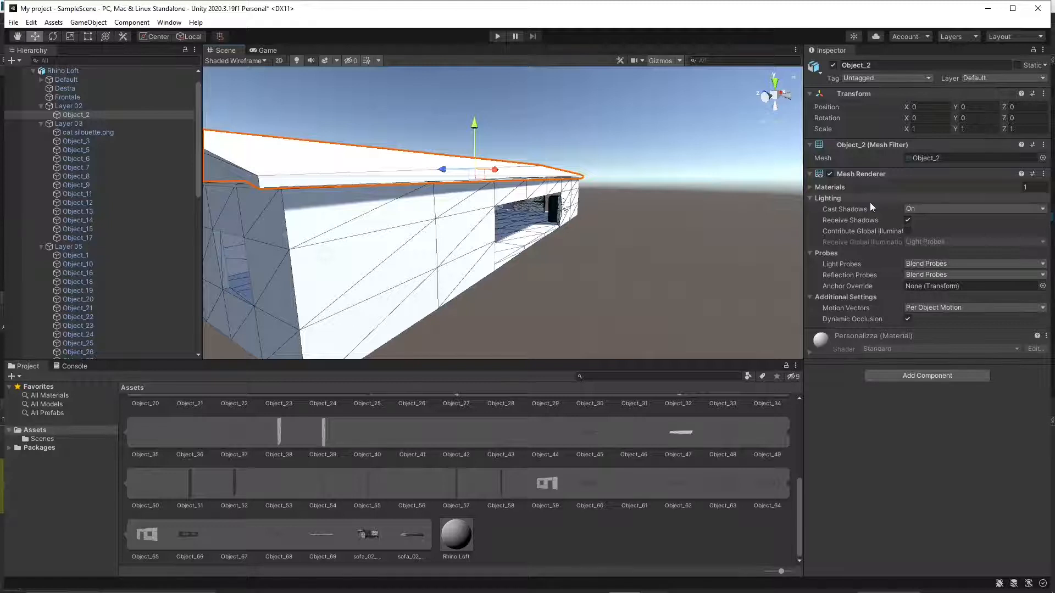
{"action": "right_click_drag", "start_coordinate": [500, 218], "coordinate": [705, 235]}
{"action": "key", "text": "w"}
{"action": "left_click", "coordinate": [496, 245]}
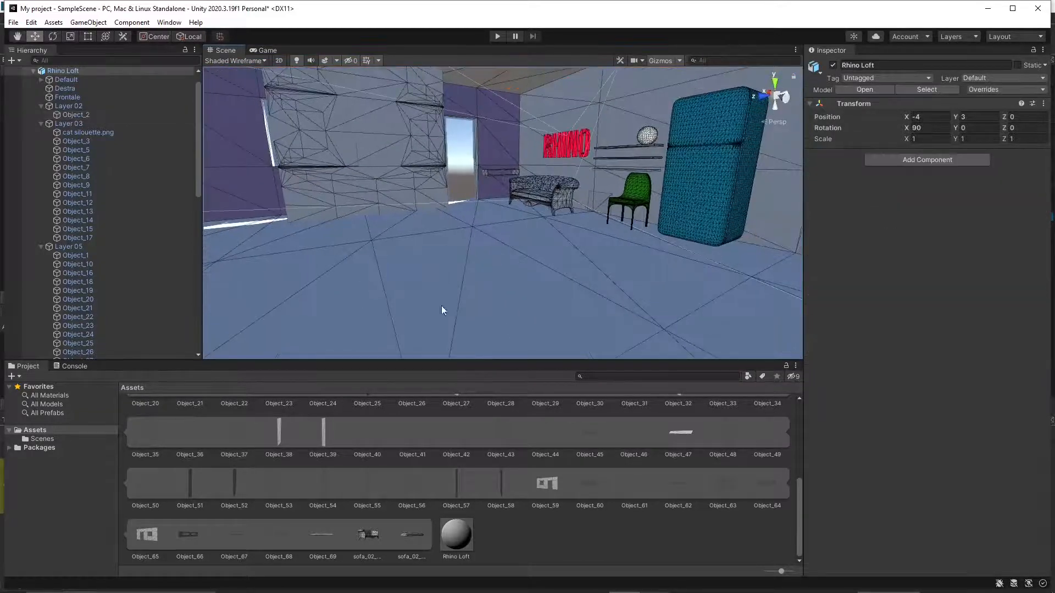
Step: Review the materials imported with the Rhino Loft asset and examine the floor's material settings
{"action": "left_click", "coordinate": [531, 525]}
{"action": "scroll", "coordinate": [172, 405], "scroll_direction": "up", "scroll_amount": 5}
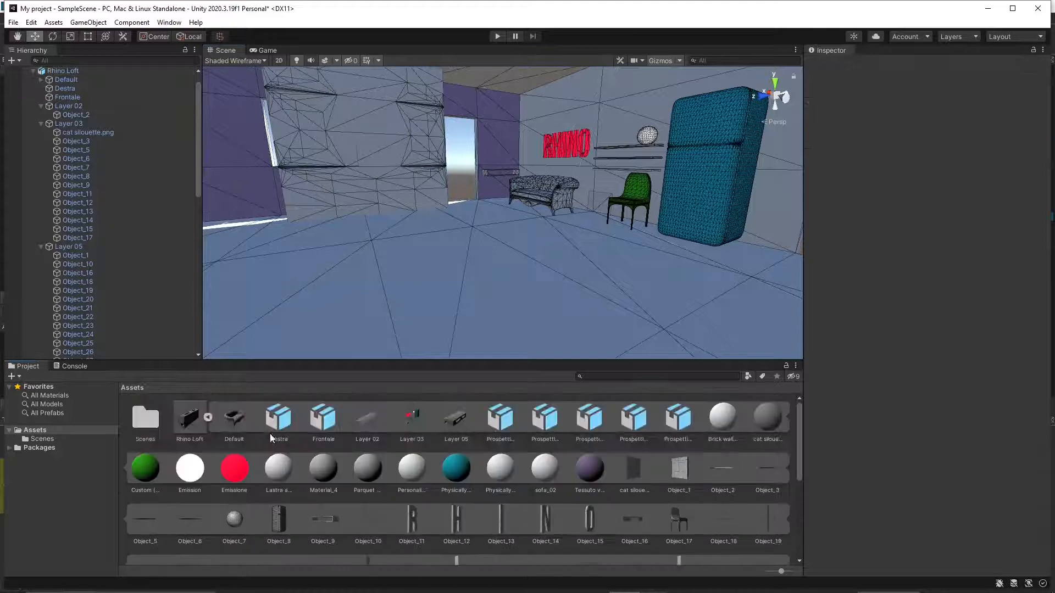
{"action": "left_click", "coordinate": [484, 227]}
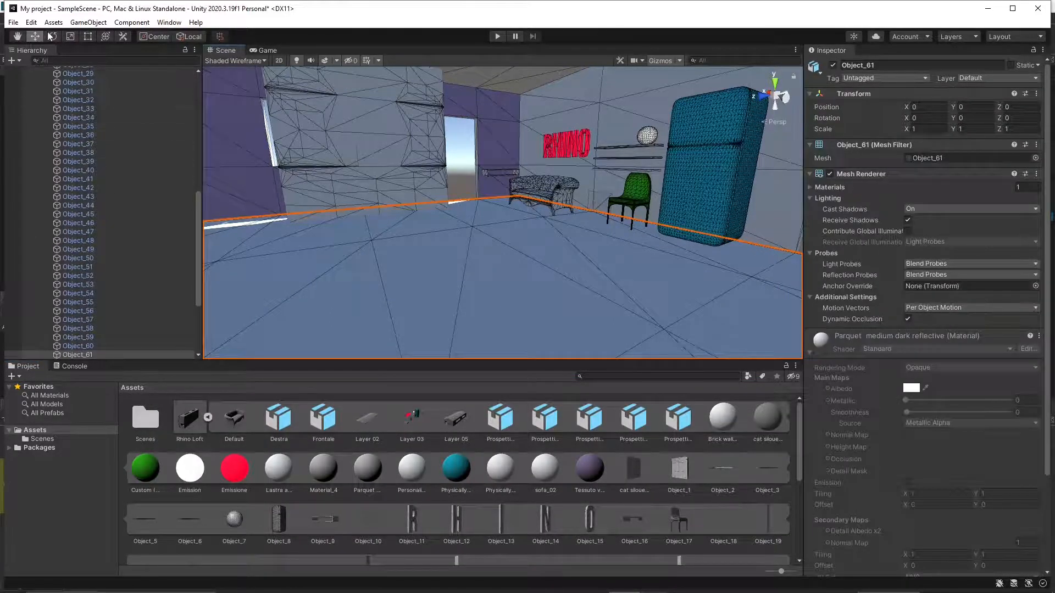
{"action": "scroll", "coordinate": [339, 233], "scroll_direction": "down", "scroll_amount": 8}
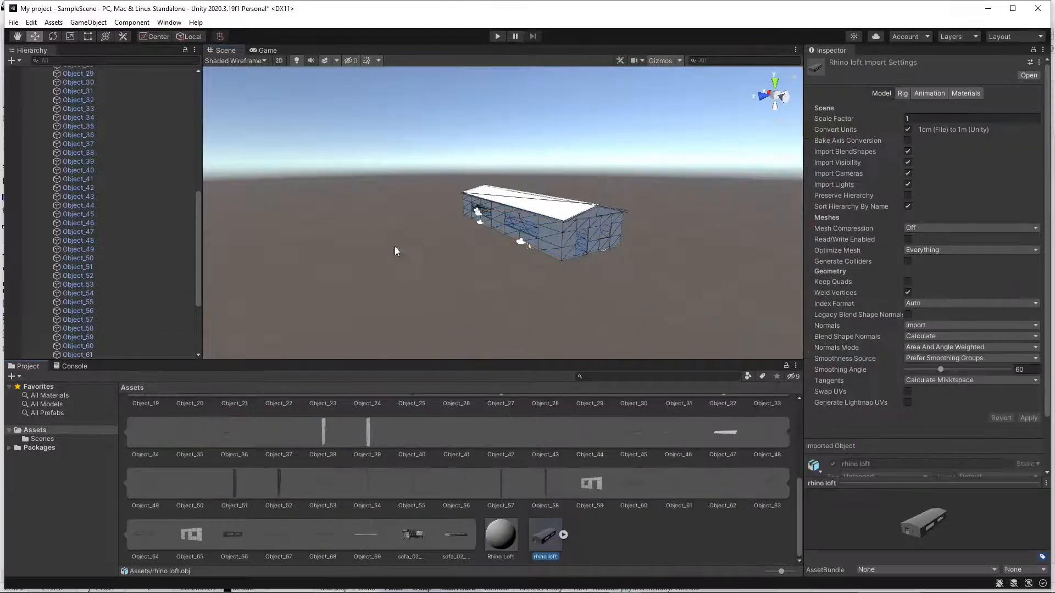
Step: Review the rhino loft model and its texture images in the WORKS\OBJ folder through asset import, without importing anything
{"action": "left_click", "coordinate": [54, 22]}
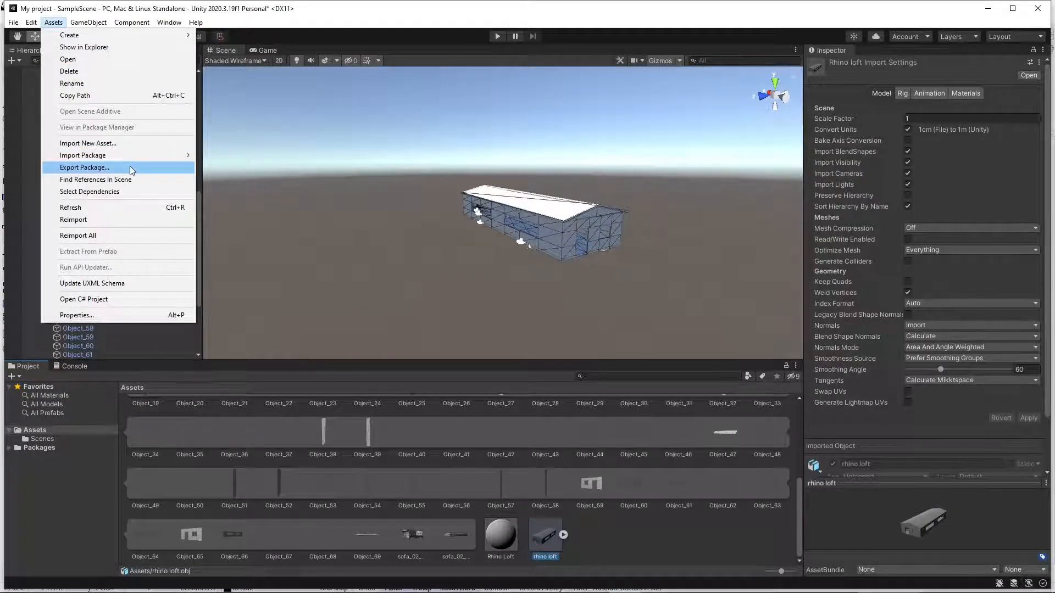
{"action": "left_click", "coordinate": [126, 143]}
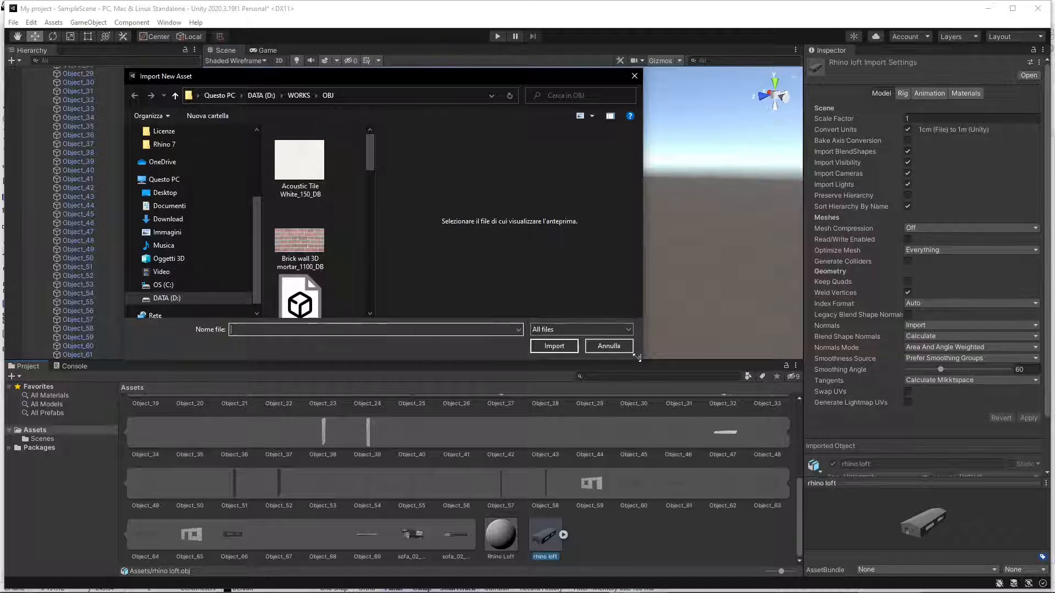
{"action": "left_click_drag", "start_coordinate": [639, 357], "coordinate": [820, 461]}
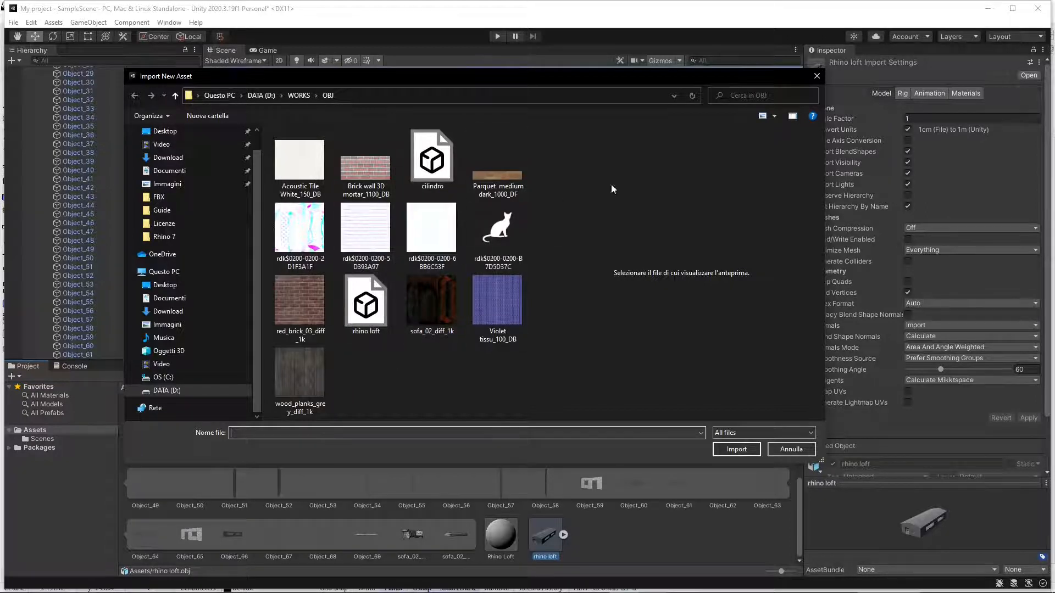
{"action": "left_click", "coordinate": [816, 82]}
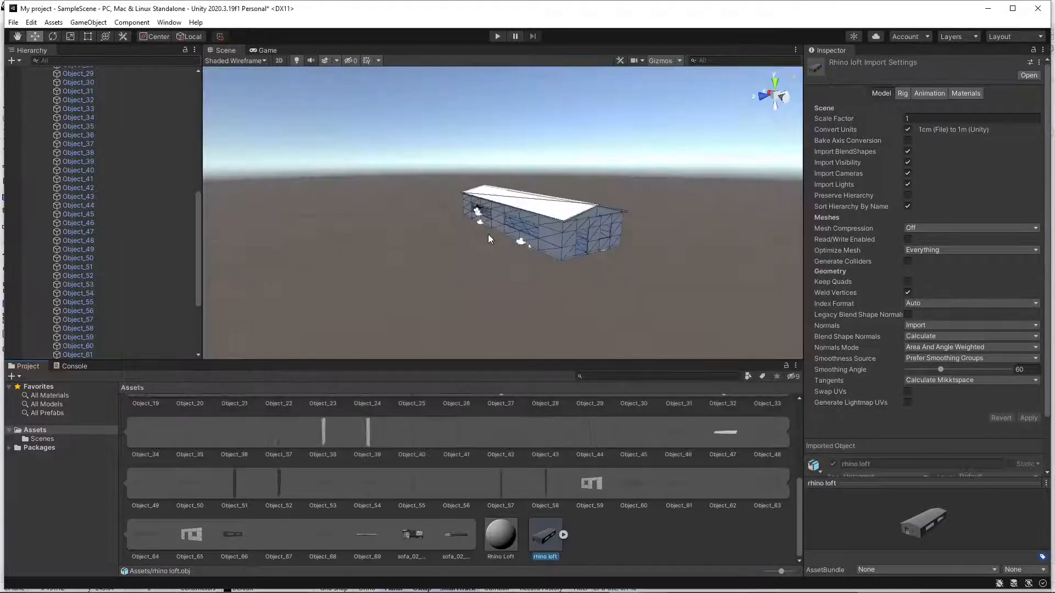
Step: Place the rhino loft OBJ model in the scene in front of the existing FBX loft
{"action": "scroll", "coordinate": [631, 219], "scroll_direction": "up", "scroll_amount": 3}
{"action": "left_click_drag", "start_coordinate": [670, 228], "coordinate": [589, 244], "text": "alt"}
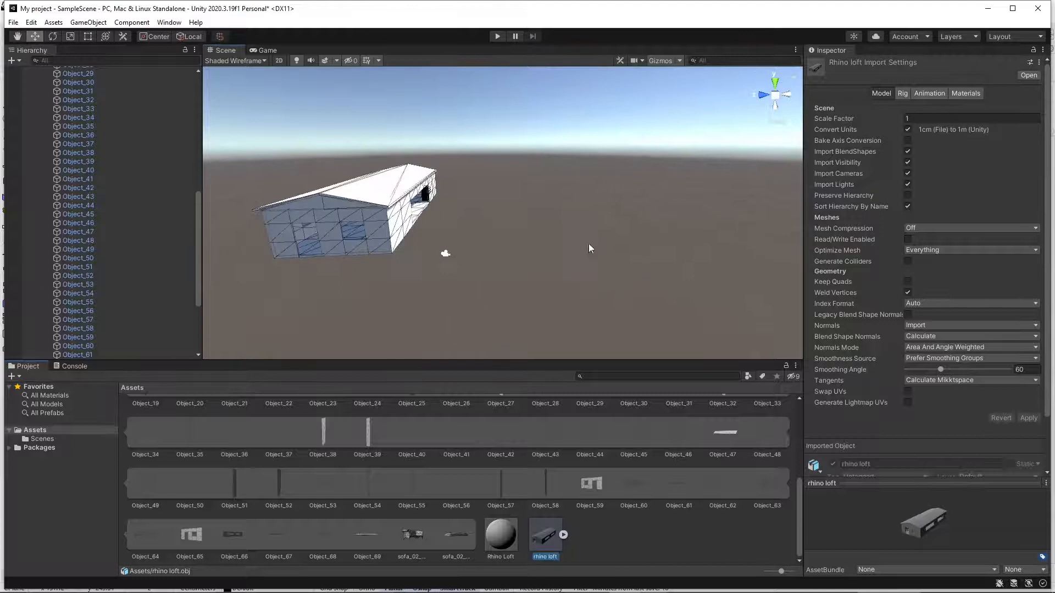
{"action": "left_click_drag", "start_coordinate": [550, 536], "coordinate": [608, 257]}
{"action": "scroll", "coordinate": [608, 253], "scroll_direction": "down", "scroll_amount": 15}
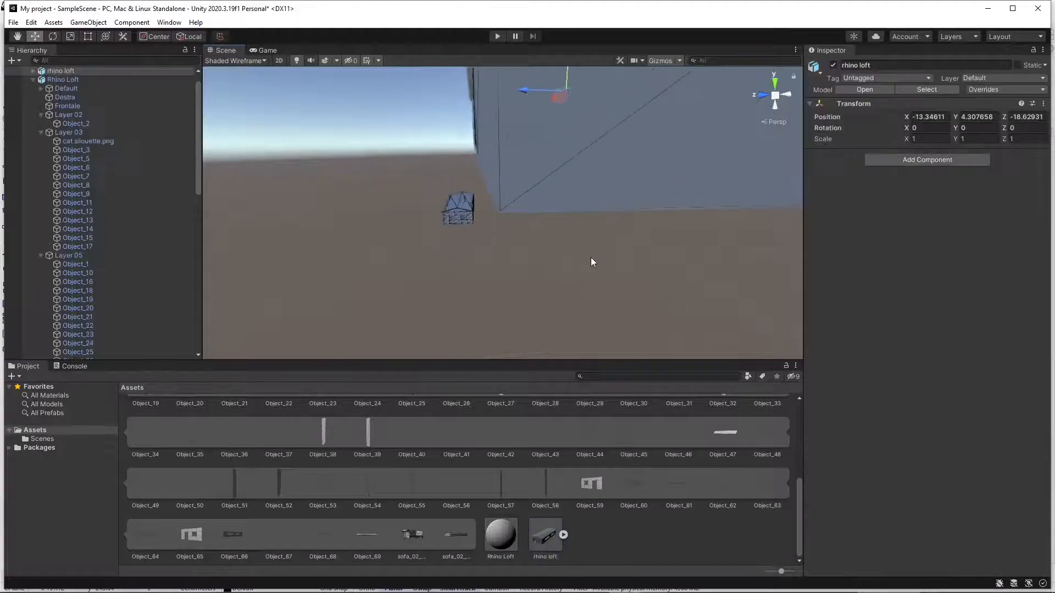
{"action": "scroll", "coordinate": [599, 236], "scroll_direction": "down", "scroll_amount": 10}
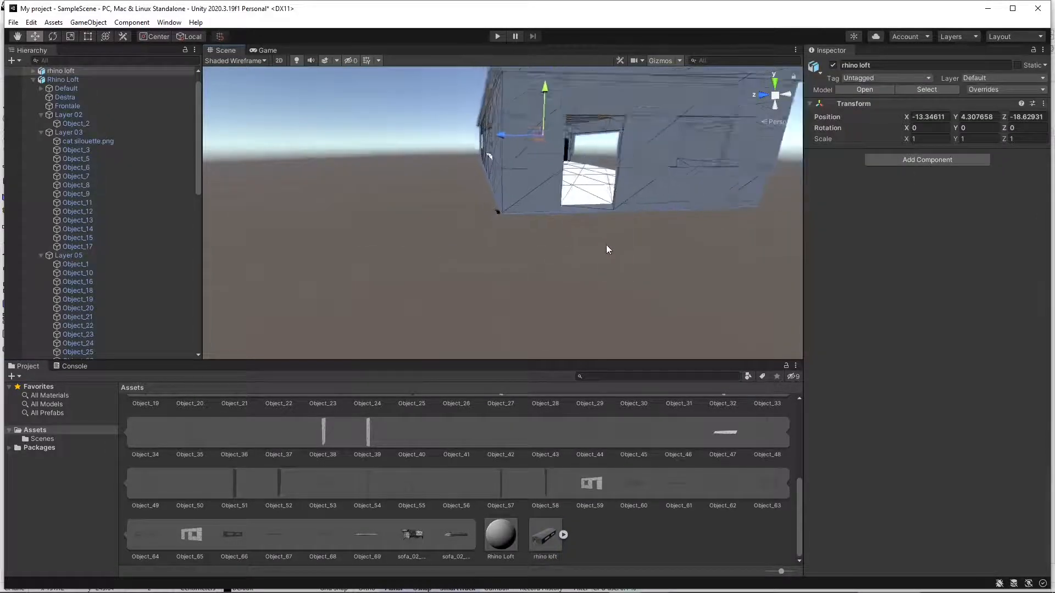
Step: Approach the OBJ loft through its doorway and examine the room and furniture inside
{"action": "left_click_drag", "start_coordinate": [617, 219], "coordinate": [583, 247], "text": "alt"}
{"action": "scroll", "coordinate": [584, 246], "scroll_direction": "up", "scroll_amount": 10, "text": "alt"}
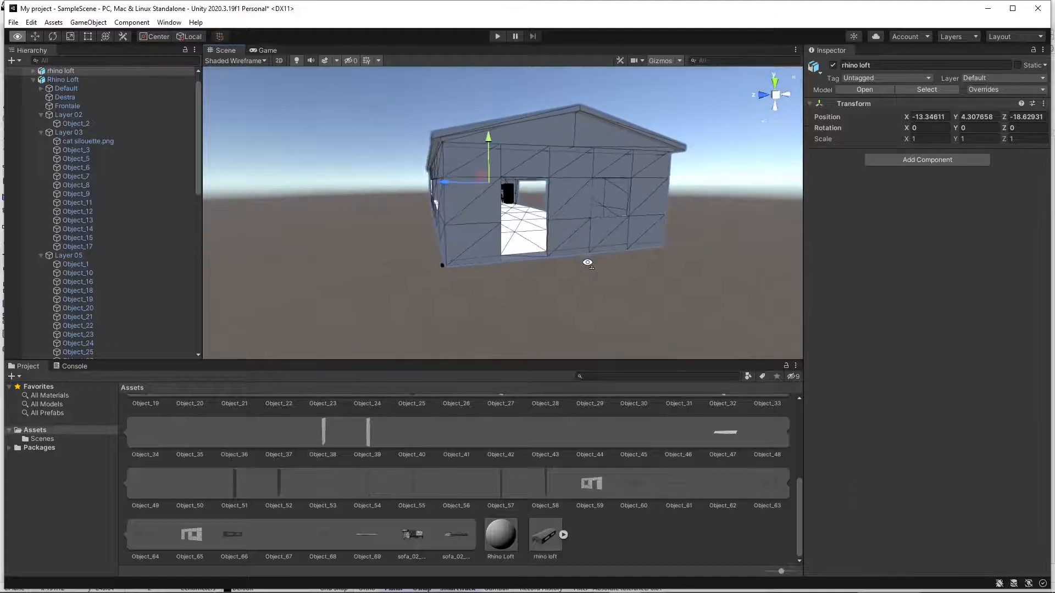
{"action": "scroll", "coordinate": [585, 244], "scroll_direction": "up", "scroll_amount": 10, "text": "alt"}
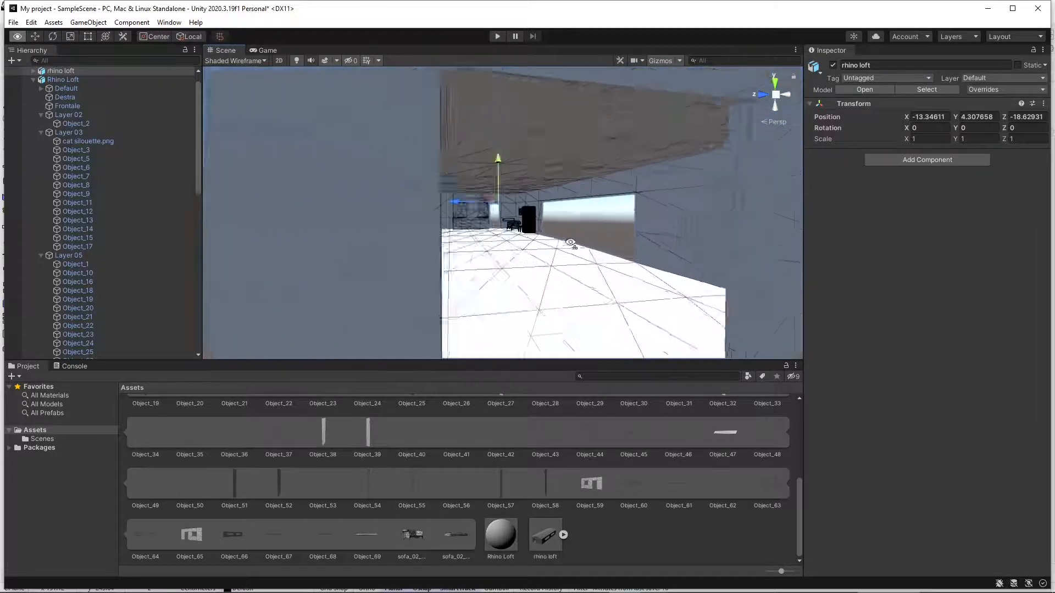
{"action": "key", "text": "w"}
{"action": "right_click_drag", "start_coordinate": [607, 226], "coordinate": [625, 251]}
Step: Select the OBJ loft's default mesh and examine the material assigned to it
{"action": "left_click", "coordinate": [566, 299]}
{"action": "left_click", "coordinate": [551, 318]}
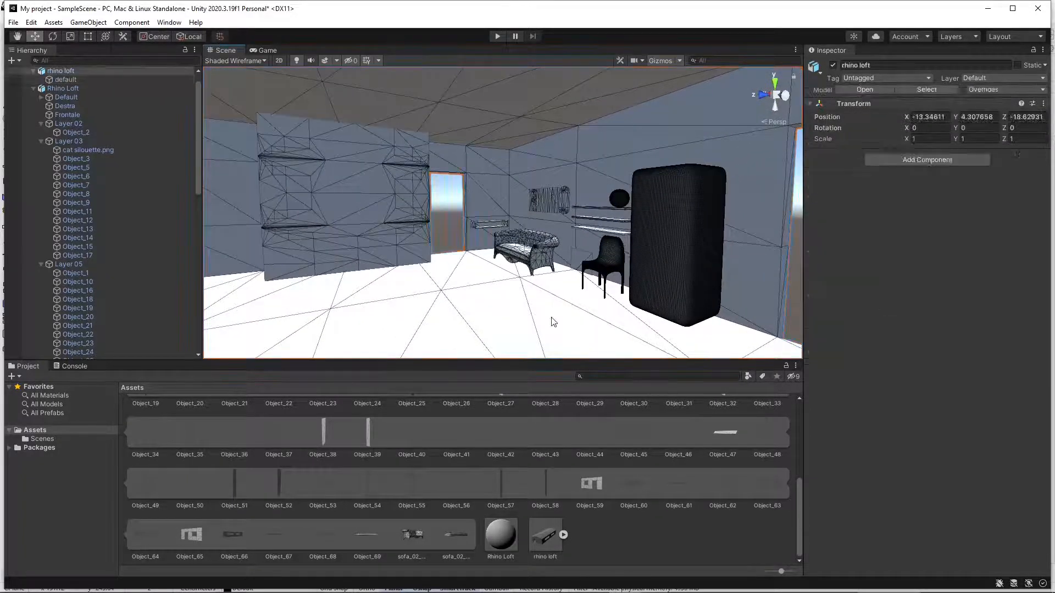
{"action": "left_click", "coordinate": [454, 330]}
{"action": "left_click", "coordinate": [843, 335]}
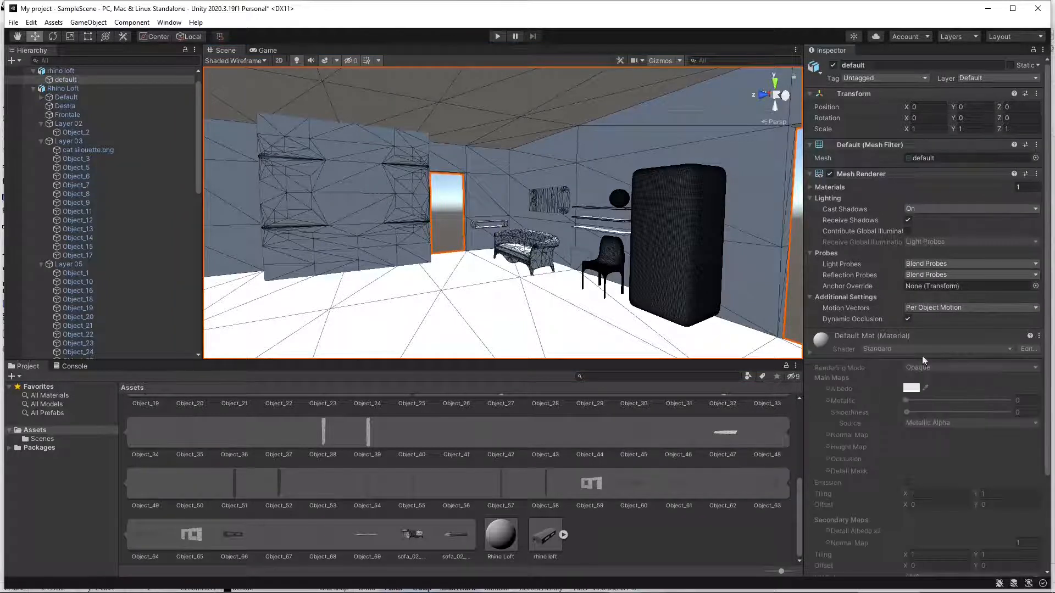
Step: Examine the remaining settings of the OBJ loft's default material and expand the rhino loft OBJ asset to inspect its sub-assets
{"action": "scroll", "coordinate": [985, 516], "scroll_direction": "down", "scroll_amount": 5}
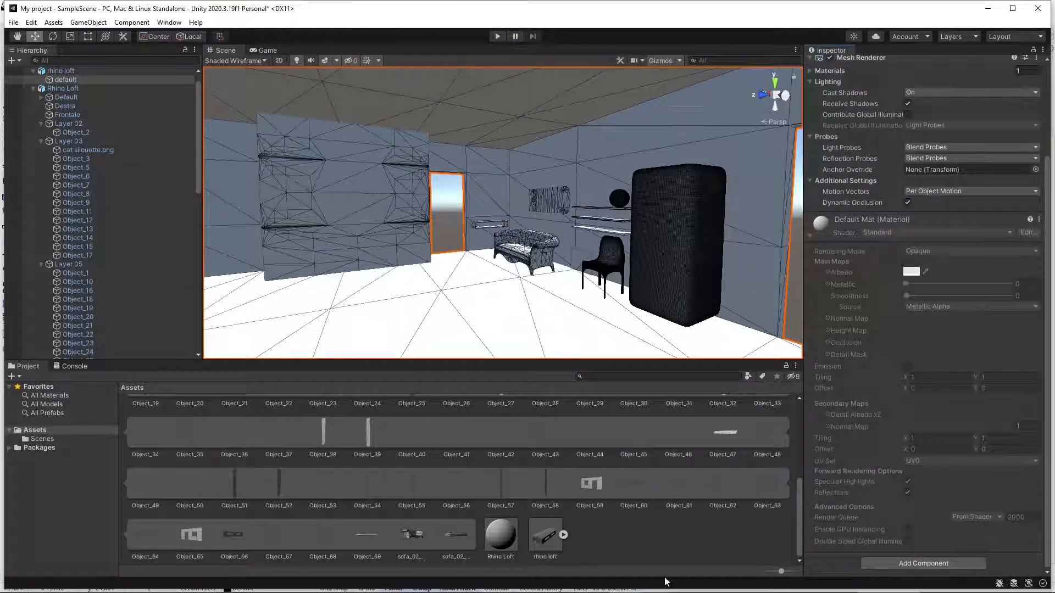
{"action": "left_click", "coordinate": [564, 535]}
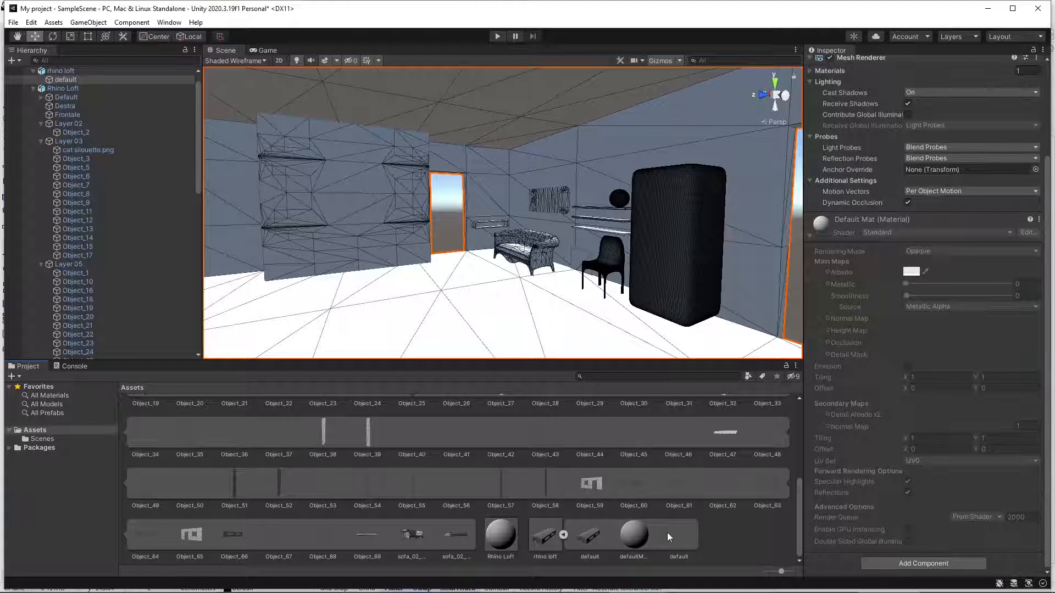
Step: Try to delete the OBJ loft's default mesh from the scene
{"action": "scroll", "coordinate": [532, 199], "scroll_direction": "down", "scroll_amount": 10}
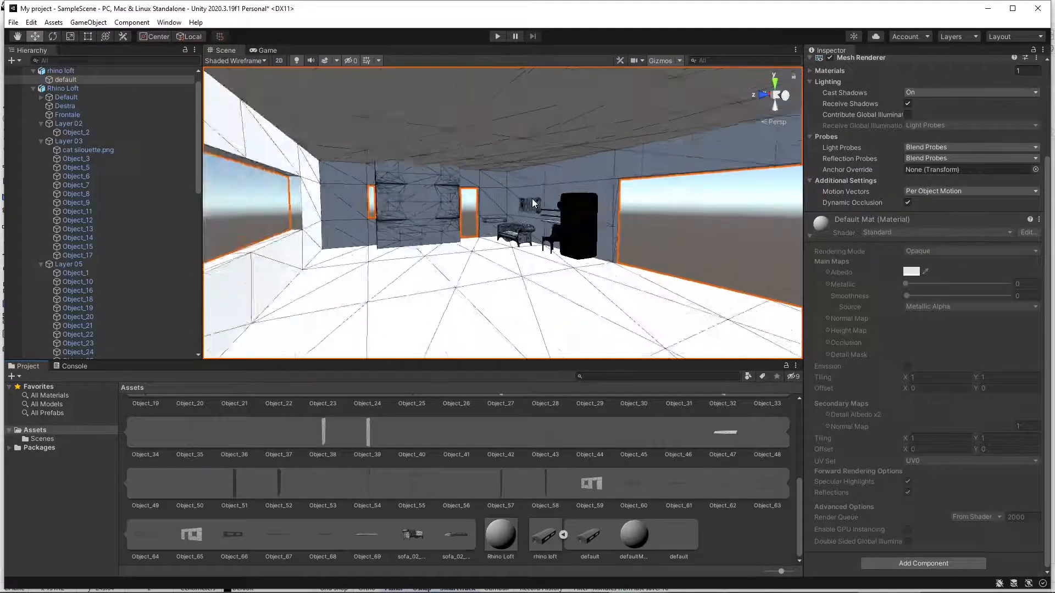
{"action": "right_click_drag", "start_coordinate": [561, 222], "coordinate": [623, 231]}
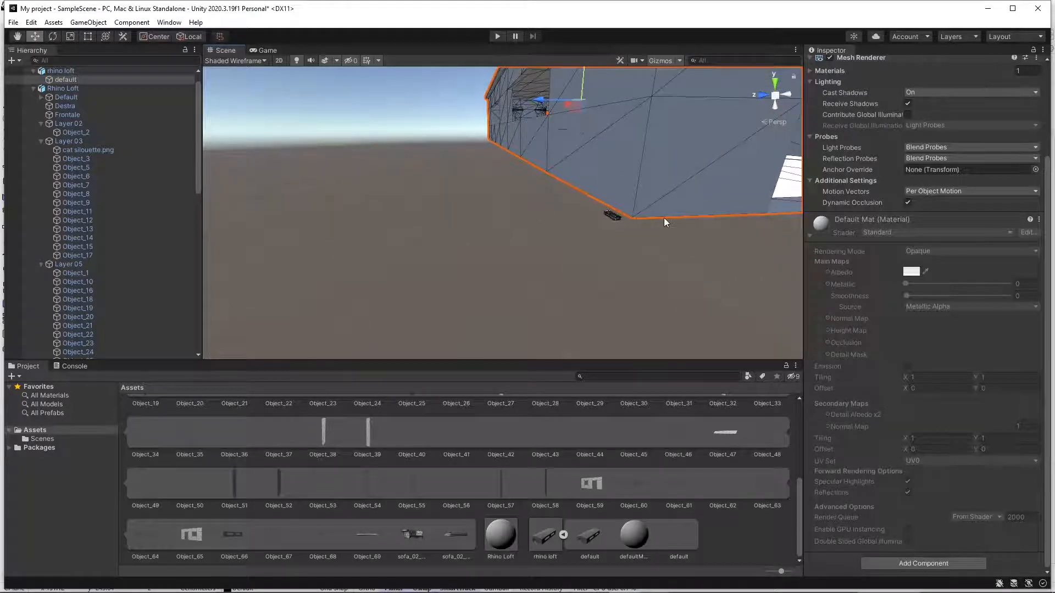
{"action": "key", "text": "Delete"}
{"action": "left_click", "coordinate": [627, 261]}
{"action": "scroll", "coordinate": [678, 226], "scroll_direction": "up", "scroll_amount": 1}
{"action": "scroll", "coordinate": [678, 226], "scroll_direction": "down", "scroll_amount": 1}
{"action": "right_click_drag", "start_coordinate": [544, 297], "coordinate": [624, 234]}
{"action": "left_click", "coordinate": [594, 183]}
{"action": "left_click", "coordinate": [594, 183]}
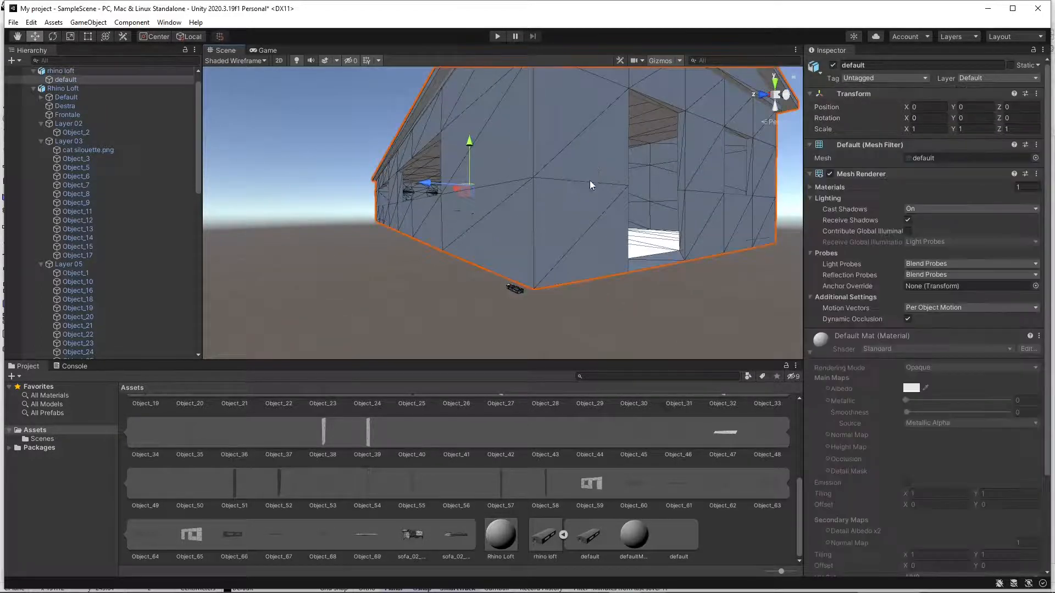
{"action": "key", "text": "Delete"}
{"action": "left_click", "coordinate": [602, 325]}
{"action": "scroll", "coordinate": [587, 315], "scroll_direction": "up", "scroll_amount": 5}
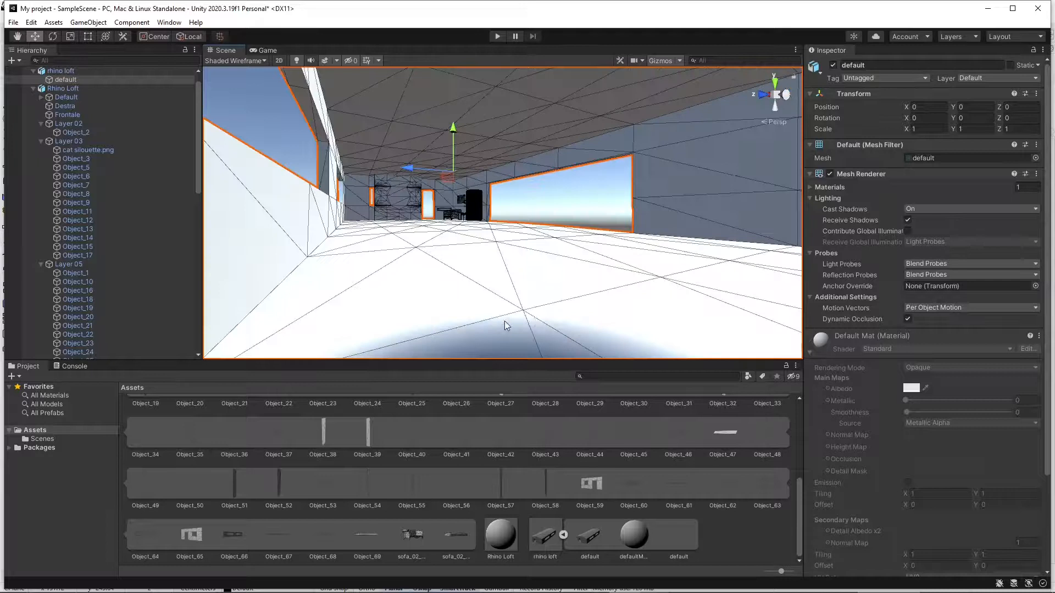
{"action": "scroll", "coordinate": [504, 321], "scroll_direction": "down", "scroll_amount": 6}
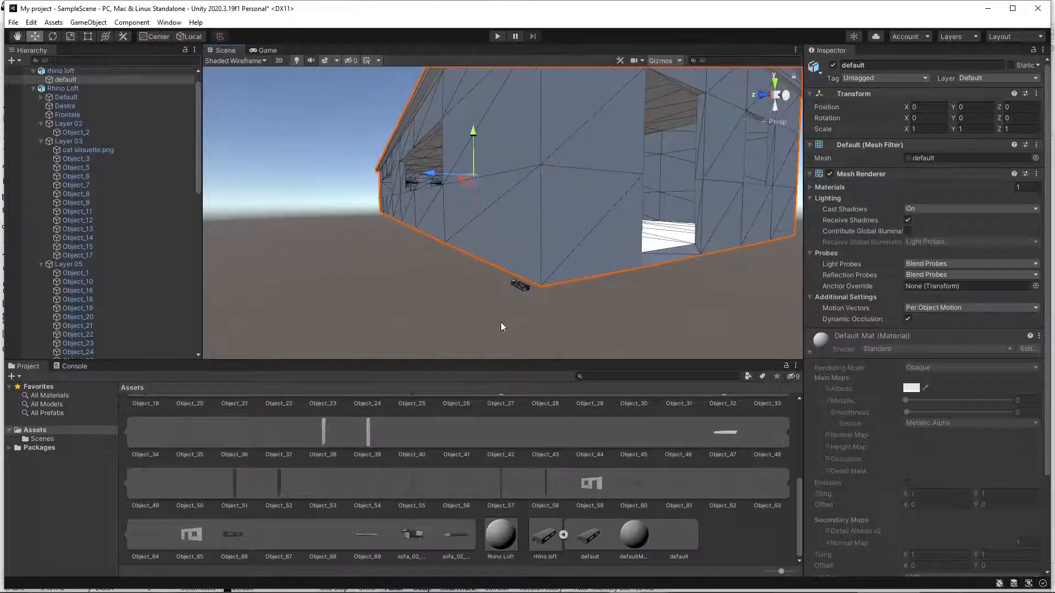